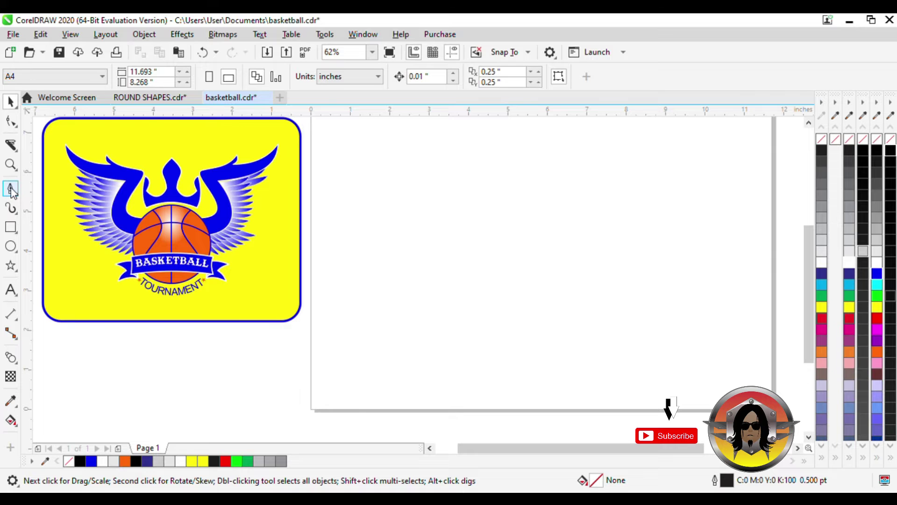
Draw a closed straight-edged zigzag wing outline about 3.2 by 2.8 inches on the page with the Pen tool.
{"action": "left_click", "coordinate": [11, 189]}
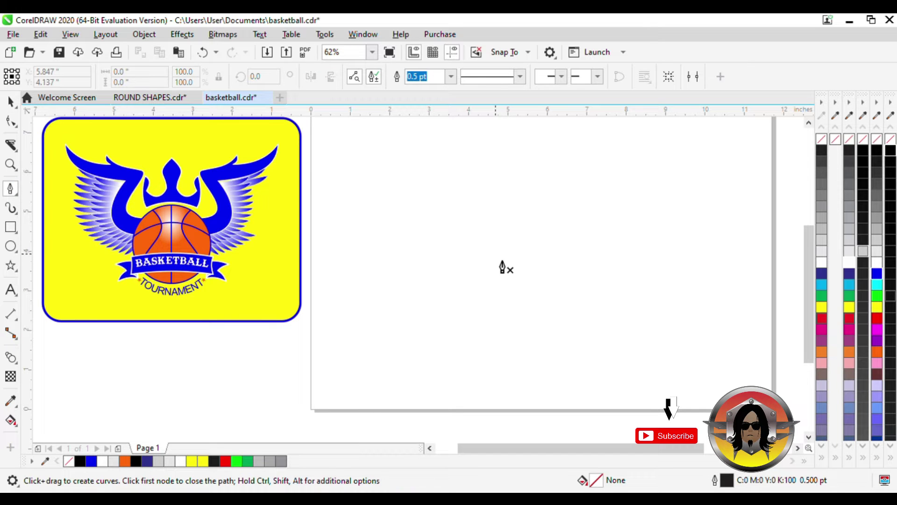
{"action": "left_click", "coordinate": [500, 264]}
{"action": "left_click", "coordinate": [452, 237]}
{"action": "left_click", "coordinate": [473, 188]}
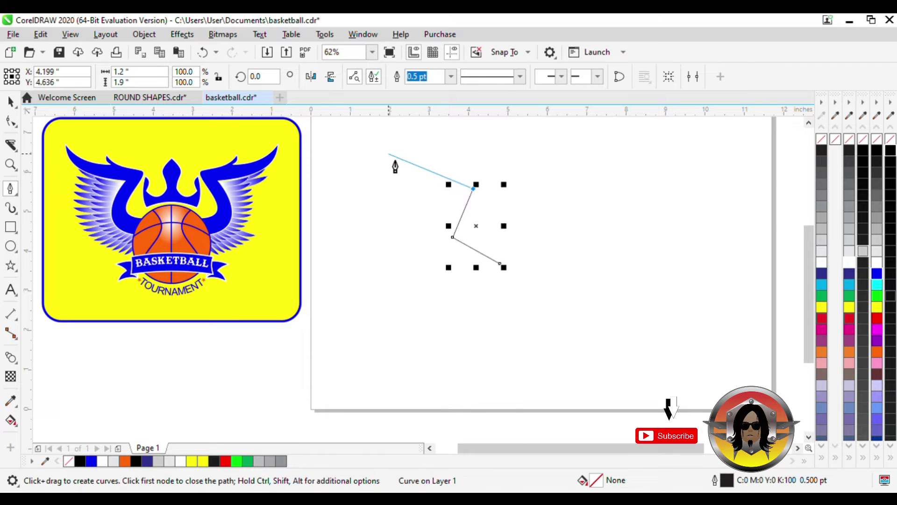
{"action": "left_click_drag", "start_coordinate": [391, 153], "coordinate": [402, 154]}
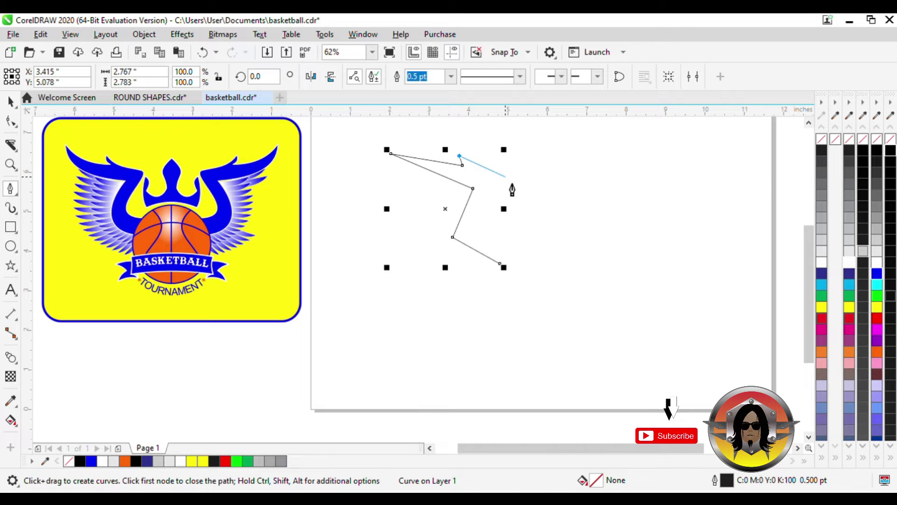
{"action": "left_click", "coordinate": [505, 176]}
{"action": "left_click", "coordinate": [477, 222]}
{"action": "left_click", "coordinate": [518, 247]}
{"action": "left_click", "coordinate": [500, 263]}
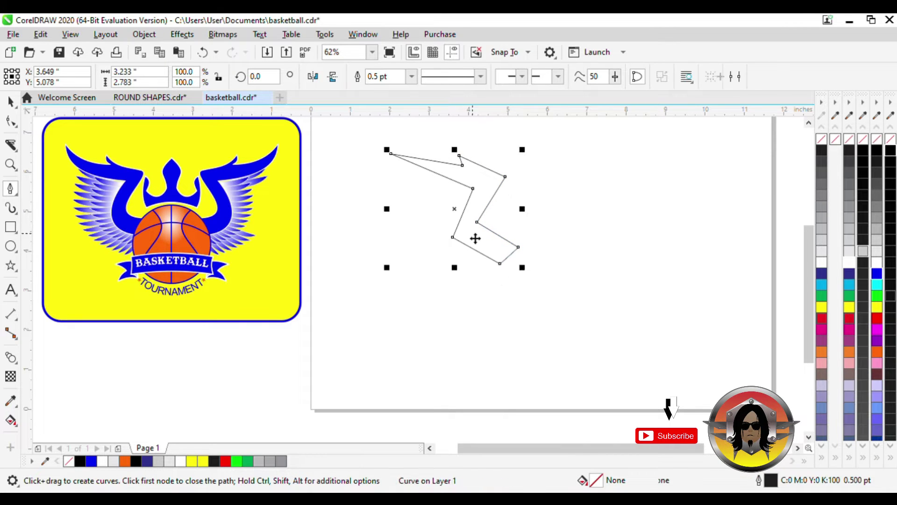
Delete the lower outer corner node of the wing and bend the resulting edge into an outward curve.
{"action": "key", "text": "space"}
{"action": "left_click", "coordinate": [12, 121]}
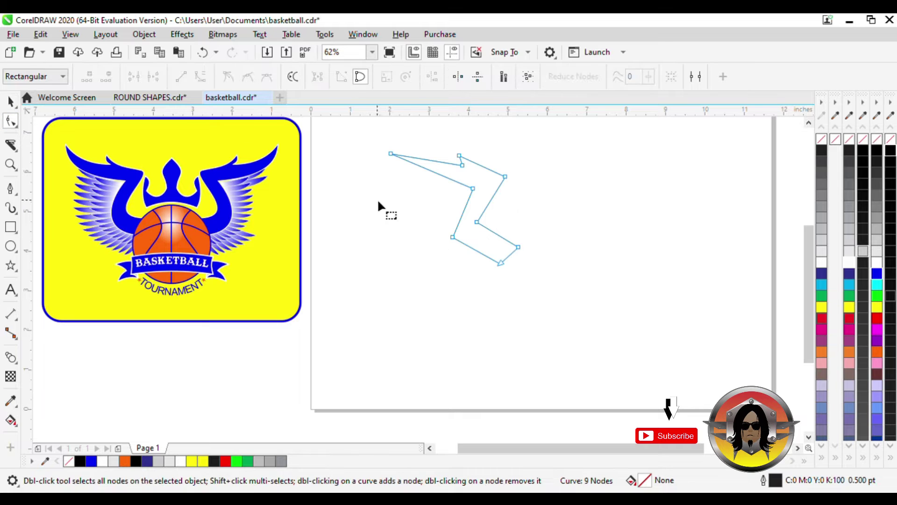
{"action": "left_click", "coordinate": [454, 238]}
{"action": "key", "text": "Delete"}
{"action": "left_click", "coordinate": [205, 77]}
{"action": "left_click_drag", "start_coordinate": [485, 221], "coordinate": [460, 222]}
{"action": "scroll", "coordinate": [463, 202], "scroll_direction": "up", "scroll_amount": 1}
{"action": "left_click_drag", "start_coordinate": [483, 176], "coordinate": [492, 166]}
{"action": "left_click_drag", "start_coordinate": [436, 226], "coordinate": [444, 237]}
{"action": "scroll", "coordinate": [448, 317], "scroll_direction": "down", "scroll_amount": 3}
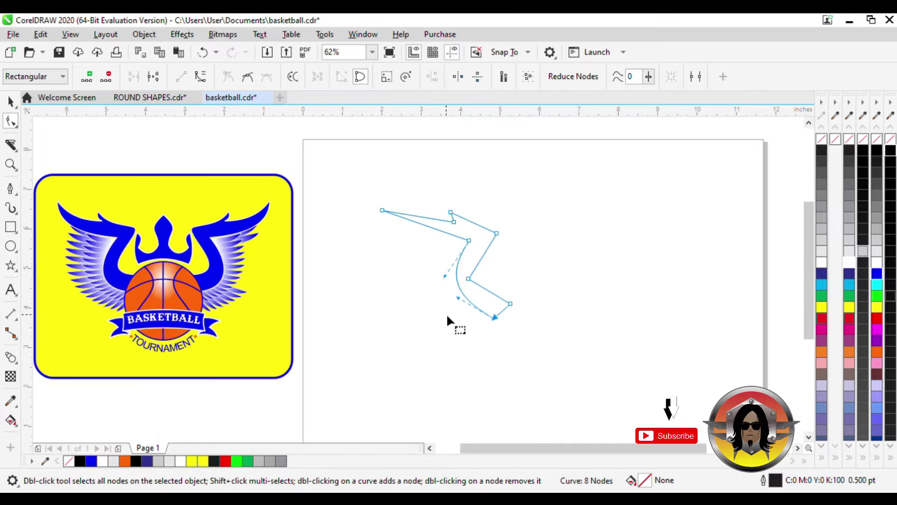
Convert the wing's straight segments to curves and bend the underside of the upper tip into a sweeping arc.
{"action": "left_click", "coordinate": [435, 228]}
{"action": "left_click", "coordinate": [201, 76]}
{"action": "scroll", "coordinate": [434, 229], "scroll_direction": "up", "scroll_amount": 1}
{"action": "left_click_drag", "start_coordinate": [434, 227], "coordinate": [426, 239]}
{"action": "left_click_drag", "start_coordinate": [504, 251], "coordinate": [510, 246]}
{"action": "left_click_drag", "start_coordinate": [330, 191], "coordinate": [338, 178]}
{"action": "left_click_drag", "start_coordinate": [385, 210], "coordinate": [383, 224]}
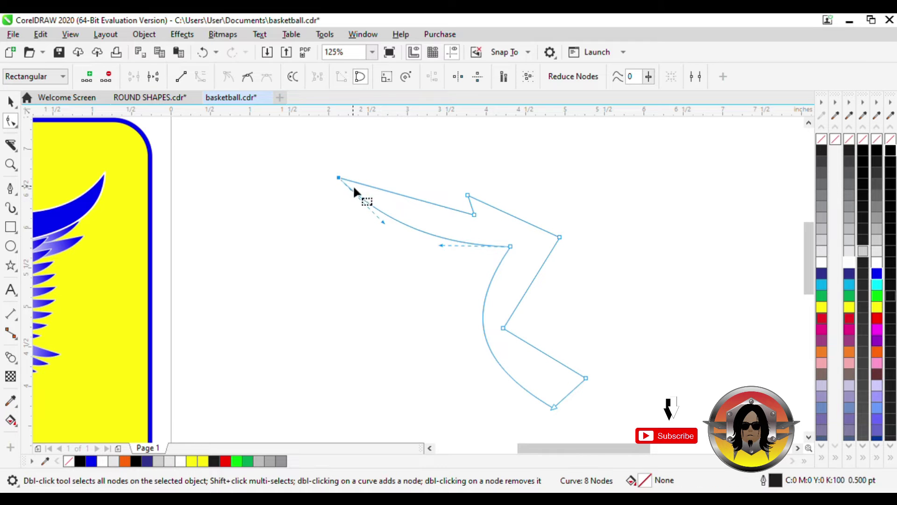
Bend the upper edge of the wing tip into an arc and refine the curve below it.
{"action": "left_click", "coordinate": [406, 195]}
{"action": "left_click_drag", "start_coordinate": [412, 199], "coordinate": [414, 210]}
{"action": "left_click_drag", "start_coordinate": [340, 177], "coordinate": [343, 169]}
{"action": "left_click_drag", "start_coordinate": [388, 215], "coordinate": [393, 229]}
{"action": "left_click_drag", "start_coordinate": [440, 245], "coordinate": [443, 257]}
{"action": "scroll", "coordinate": [382, 236], "scroll_direction": "down", "scroll_amount": 1}
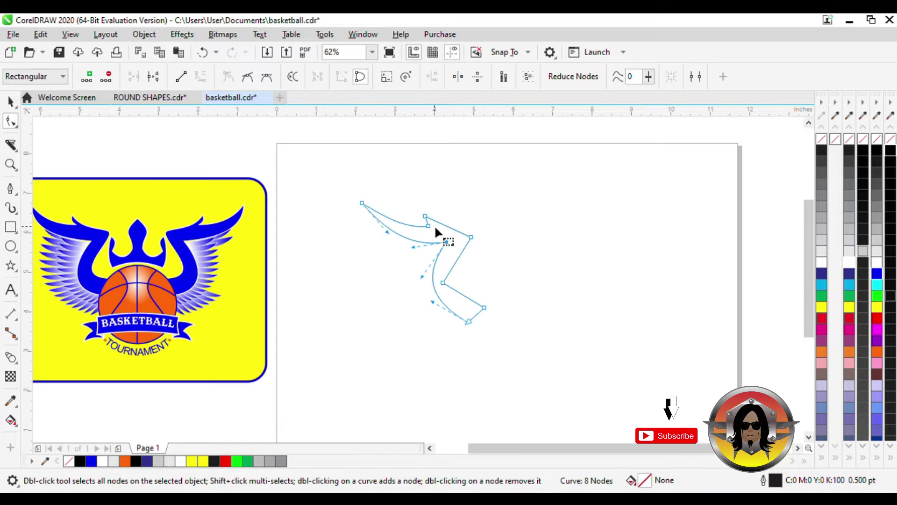
Adjust the notch and bend the top edge between the notch and the shoulder into a curve.
{"action": "scroll", "coordinate": [430, 225], "scroll_direction": "up", "scroll_amount": 2}
{"action": "left_click", "coordinate": [456, 224]}
{"action": "scroll", "coordinate": [463, 234], "scroll_direction": "up", "scroll_amount": 2}
{"action": "left_click_drag", "start_coordinate": [478, 225], "coordinate": [471, 234]}
{"action": "scroll", "coordinate": [538, 231], "scroll_direction": "down", "scroll_amount": 2}
{"action": "scroll", "coordinate": [542, 236], "scroll_direction": "up", "scroll_amount": 1}
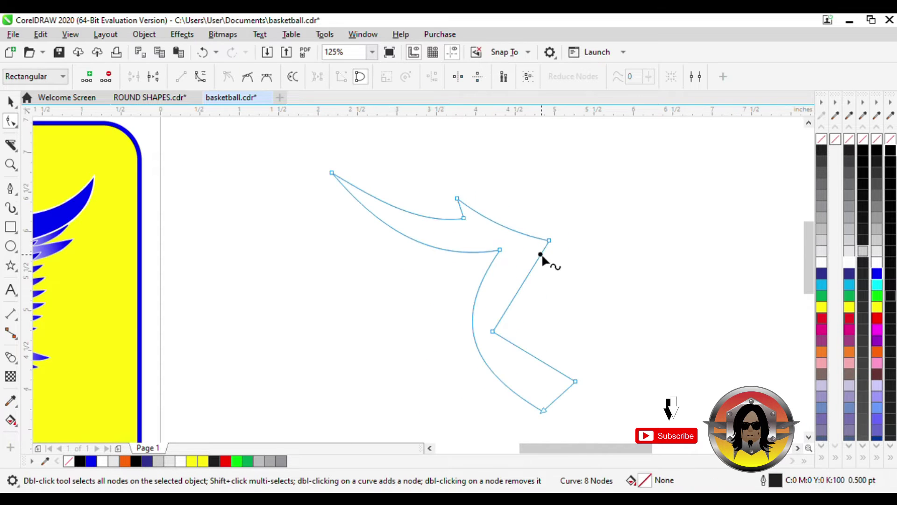
Move the wing's shoulder node slightly down and in, and round the edge leading to it.
{"action": "left_click", "coordinate": [576, 257]}
{"action": "right_click", "coordinate": [550, 240]}
{"action": "left_click", "coordinate": [589, 260]}
{"action": "left_click_drag", "start_coordinate": [540, 254], "coordinate": [539, 260]}
{"action": "left_click", "coordinate": [496, 228]}
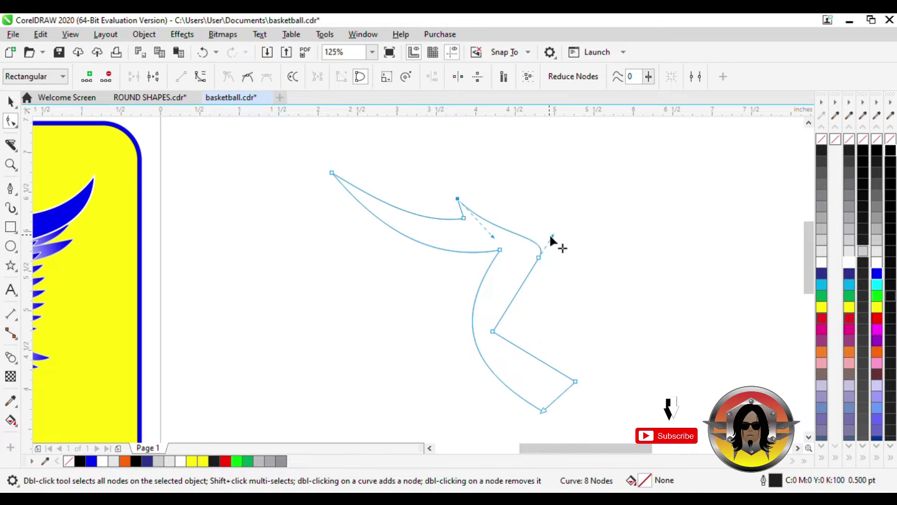
Delete the inner elbow node, curve the inner edge parallel to the outer one, and round the shoulder further.
{"action": "scroll", "coordinate": [531, 272], "scroll_direction": "down", "scroll_amount": 2}
{"action": "key", "text": "Delete"}
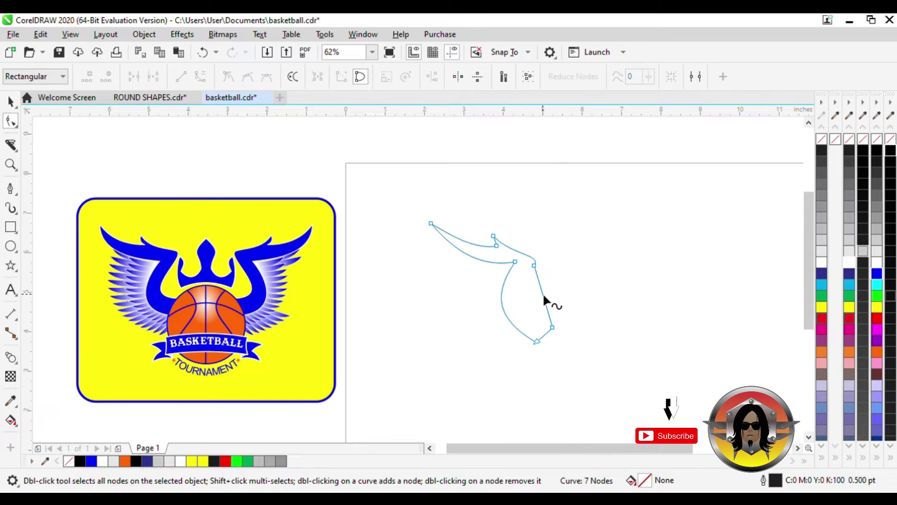
{"action": "scroll", "coordinate": [526, 274], "scroll_direction": "up", "scroll_amount": 2}
{"action": "left_click_drag", "start_coordinate": [540, 292], "coordinate": [495, 319]}
{"action": "scroll", "coordinate": [515, 257], "scroll_direction": "up", "scroll_amount": 2}
{"action": "left_click", "coordinate": [522, 229]}
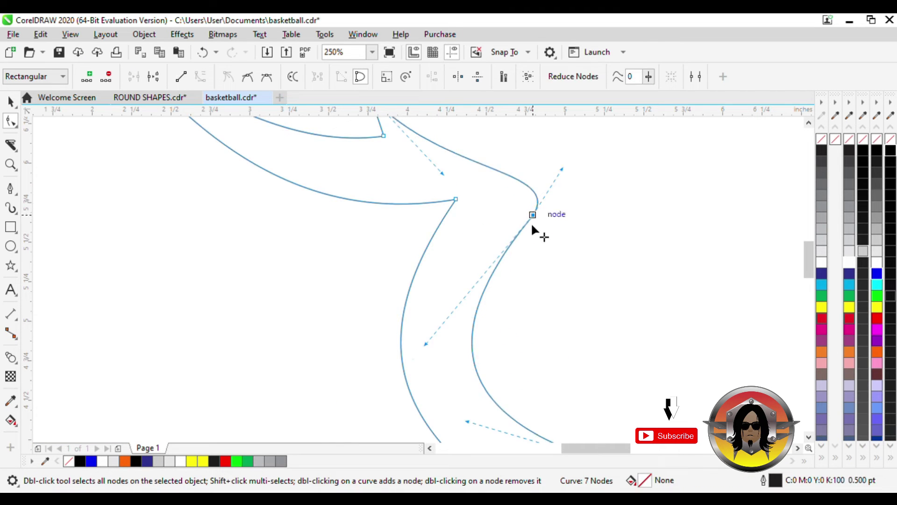
{"action": "left_click_drag", "start_coordinate": [552, 182], "coordinate": [556, 147]}
{"action": "scroll", "coordinate": [402, 213], "scroll_direction": "down", "scroll_amount": 2}
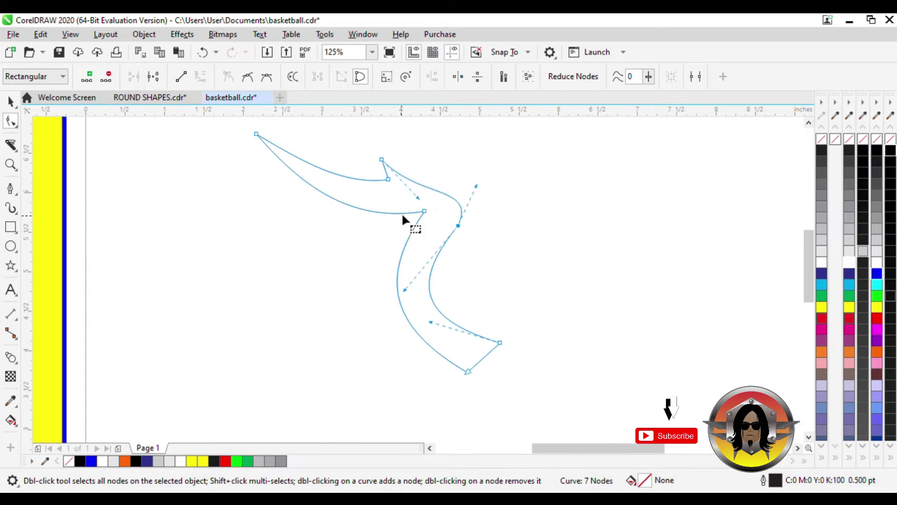
Fine-tune the nodes at the notch, the outer joint and the lower end to smooth the wing outline.
{"action": "left_click", "coordinate": [389, 178]}
{"action": "scroll", "coordinate": [414, 211], "scroll_direction": "down", "scroll_amount": 4}
{"action": "scroll", "coordinate": [438, 243], "scroll_direction": "up", "scroll_amount": 2}
{"action": "scroll", "coordinate": [431, 242], "scroll_direction": "down", "scroll_amount": 1}
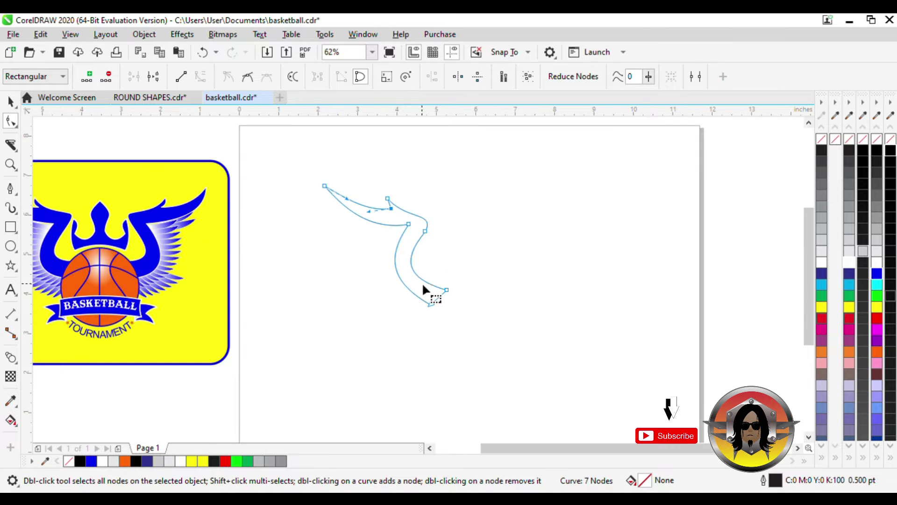
{"action": "scroll", "coordinate": [422, 289], "scroll_direction": "down", "scroll_amount": 1}
{"action": "scroll", "coordinate": [402, 299], "scroll_direction": "up", "scroll_amount": 1}
{"action": "left_click", "coordinate": [384, 249]}
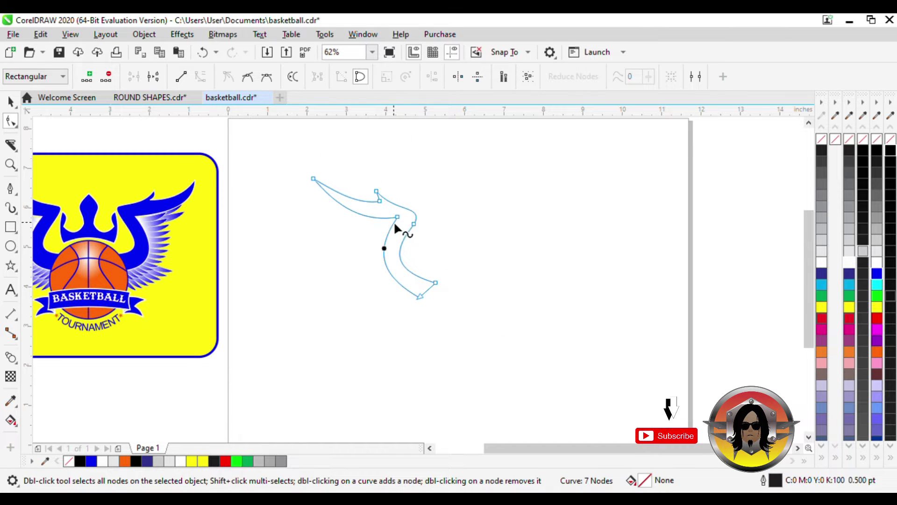
{"action": "left_click_drag", "start_coordinate": [423, 297], "coordinate": [388, 276]}
{"action": "scroll", "coordinate": [396, 222], "scroll_direction": "up", "scroll_amount": 4}
{"action": "left_click_drag", "start_coordinate": [386, 227], "coordinate": [385, 233]}
{"action": "scroll", "coordinate": [368, 237], "scroll_direction": "down", "scroll_amount": 4}
{"action": "scroll", "coordinate": [355, 250], "scroll_direction": "up", "scroll_amount": 3}
{"action": "scroll", "coordinate": [369, 275], "scroll_direction": "down", "scroll_amount": 5}
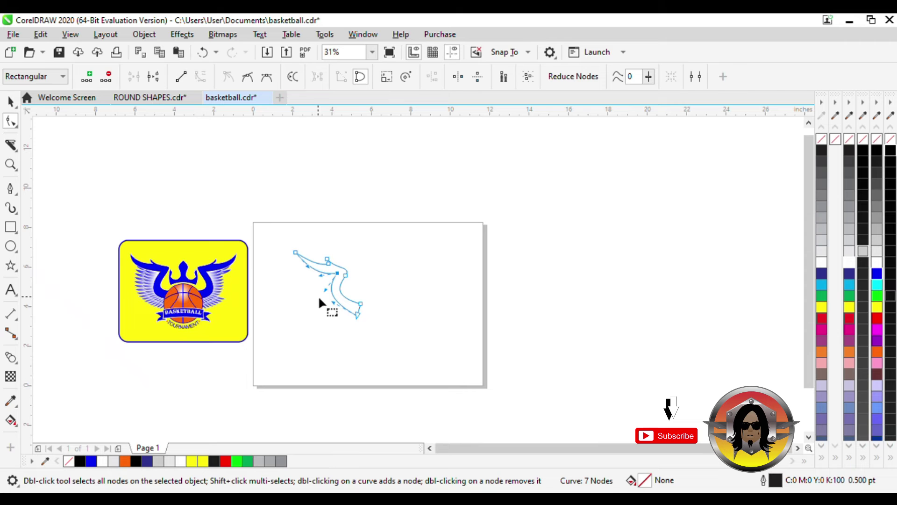
Fill the wing shape with RGB blue (#0000FF).
{"action": "left_click", "coordinate": [13, 111]}
{"action": "left_click", "coordinate": [877, 274]}
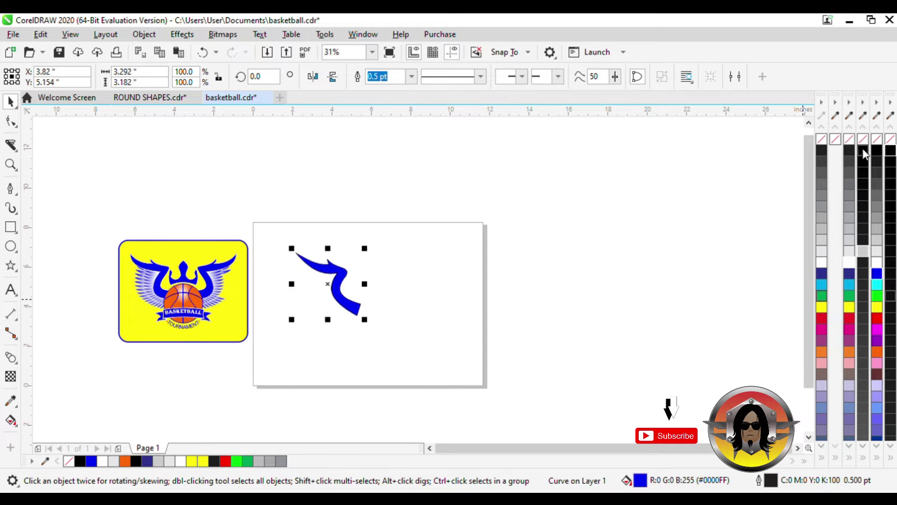
{"action": "scroll", "coordinate": [322, 346], "scroll_direction": "up", "scroll_amount": 1}
Draw a small flat rectangle beside the wing, convert it to curves and delete one corner node to form a triangle.
{"action": "left_click", "coordinate": [10, 227]}
{"action": "left_click_drag", "start_coordinate": [244, 210], "coordinate": [287, 221]}
{"action": "scroll", "coordinate": [252, 222], "scroll_direction": "up", "scroll_amount": 1}
{"action": "key", "text": "ctrl+q"}
{"action": "left_click", "coordinate": [11, 121]}
{"action": "key", "text": "Delete"}
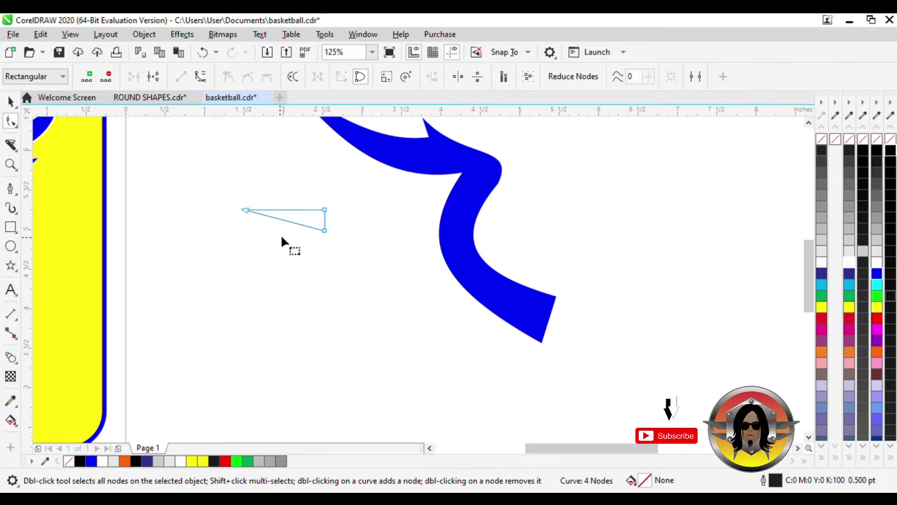
Bend the triangle's long edges and stretch its blunt end to form a curved, pointed feather.
{"action": "scroll", "coordinate": [285, 220], "scroll_direction": "up", "scroll_amount": 1}
{"action": "left_click_drag", "start_coordinate": [278, 225], "coordinate": [283, 204]}
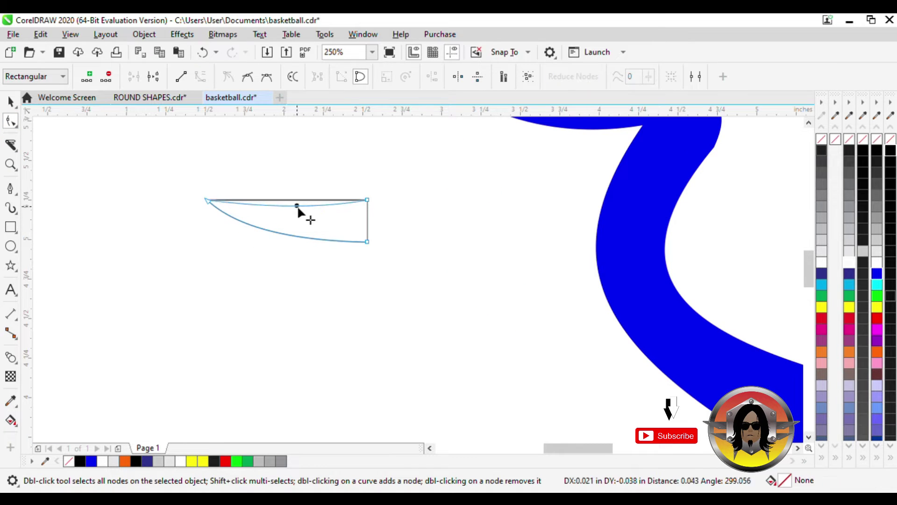
{"action": "left_click_drag", "start_coordinate": [367, 200], "coordinate": [397, 213]}
{"action": "left_click", "coordinate": [368, 241]}
{"action": "left_click_drag", "start_coordinate": [369, 240], "coordinate": [404, 247]}
{"action": "left_click_drag", "start_coordinate": [397, 213], "coordinate": [412, 213]}
{"action": "left_click_drag", "start_coordinate": [264, 209], "coordinate": [269, 218]}
Move the feather under the wing's upper arm and rotate it to about 355.8 degrees.
{"action": "left_click_drag", "start_coordinate": [331, 250], "coordinate": [588, 167]}
{"action": "left_click", "coordinate": [10, 101]}
{"action": "scroll", "coordinate": [264, 296], "scroll_direction": "down", "scroll_amount": 1}
{"action": "scroll", "coordinate": [374, 231], "scroll_direction": "up", "scroll_amount": 1}
{"action": "left_click", "coordinate": [486, 223]}
{"action": "left_click_drag", "start_coordinate": [542, 187], "coordinate": [559, 190]}
{"action": "left_click", "coordinate": [470, 219]}
{"action": "left_click_drag", "start_coordinate": [471, 220], "coordinate": [466, 210]}
Adjust the feather's end nodes and curve handles so its upper edge follows the underside of the wing.
{"action": "key", "text": "F10"}
{"action": "scroll", "coordinate": [559, 183], "scroll_direction": "up", "scroll_amount": 1}
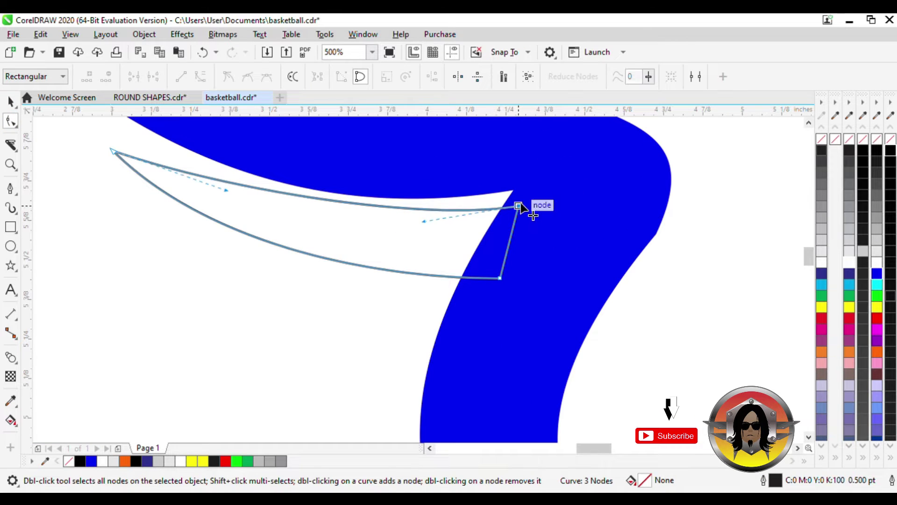
{"action": "left_click_drag", "start_coordinate": [518, 204], "coordinate": [522, 198]}
{"action": "left_click_drag", "start_coordinate": [426, 214], "coordinate": [408, 224]}
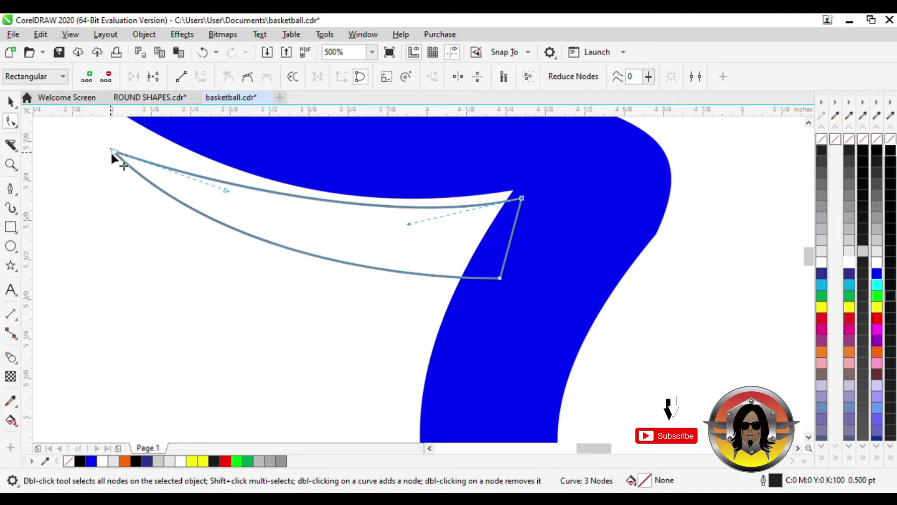
{"action": "left_click_drag", "start_coordinate": [113, 152], "coordinate": [129, 139]}
{"action": "left_click_drag", "start_coordinate": [242, 177], "coordinate": [259, 205]}
{"action": "left_click_drag", "start_coordinate": [408, 225], "coordinate": [400, 225]}
{"action": "left_click_drag", "start_coordinate": [129, 139], "coordinate": [129, 132]}
{"action": "left_click_drag", "start_coordinate": [259, 198], "coordinate": [260, 206]}
{"action": "scroll", "coordinate": [271, 202], "scroll_direction": "down", "scroll_amount": 2}
{"action": "left_click", "coordinate": [11, 101]}
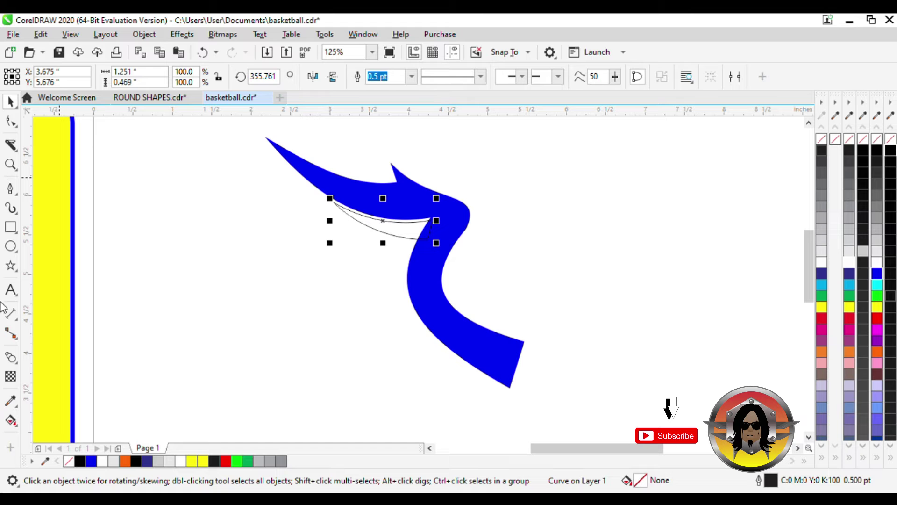
Fill the feather with a linear fountain fill running from blue at the tip to white at the blunt end.
{"action": "left_click", "coordinate": [877, 273]}
{"action": "left_click", "coordinate": [10, 419]}
{"action": "left_click_drag", "start_coordinate": [337, 201], "coordinate": [444, 235]}
{"action": "scroll", "coordinate": [371, 206], "scroll_direction": "up", "scroll_amount": 2}
{"action": "left_click_drag", "start_coordinate": [315, 198], "coordinate": [352, 227]}
{"action": "left_click_drag", "start_coordinate": [527, 266], "coordinate": [500, 261]}
{"action": "scroll", "coordinate": [464, 259], "scroll_direction": "down", "scroll_amount": 2}
Send the feather to the back behind the blue wing shape.
{"action": "key", "text": "space"}
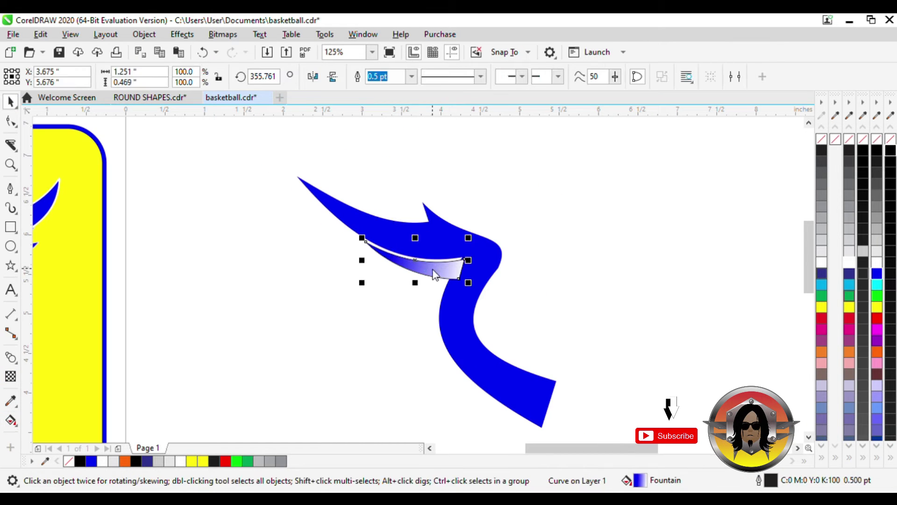
{"action": "key", "text": "shift+Page_Down"}
{"action": "scroll", "coordinate": [574, 210], "scroll_direction": "down", "scroll_amount": 1}
{"action": "scroll", "coordinate": [520, 256], "scroll_direction": "up", "scroll_amount": 1}
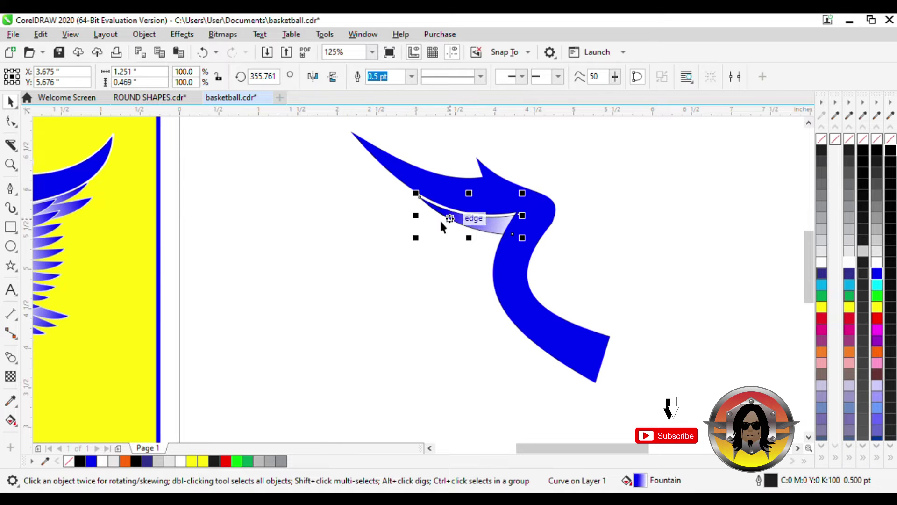
Place a copy of the feather at the wing's lower end, rotated to about 24 degrees and scaled down.
{"action": "left_click_drag", "start_coordinate": [458, 222], "coordinate": [523, 368]}
{"action": "right_click", "coordinate": [523, 368]}
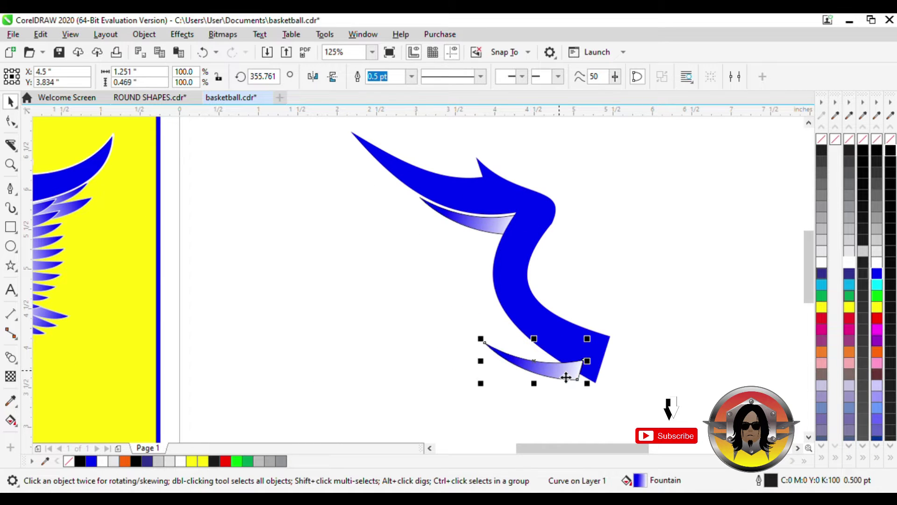
{"action": "scroll", "coordinate": [560, 369], "scroll_direction": "up", "scroll_amount": 1}
{"action": "left_click", "coordinate": [560, 370]}
{"action": "left_click_drag", "start_coordinate": [407, 312], "coordinate": [407, 366]}
{"action": "left_click", "coordinate": [579, 356]}
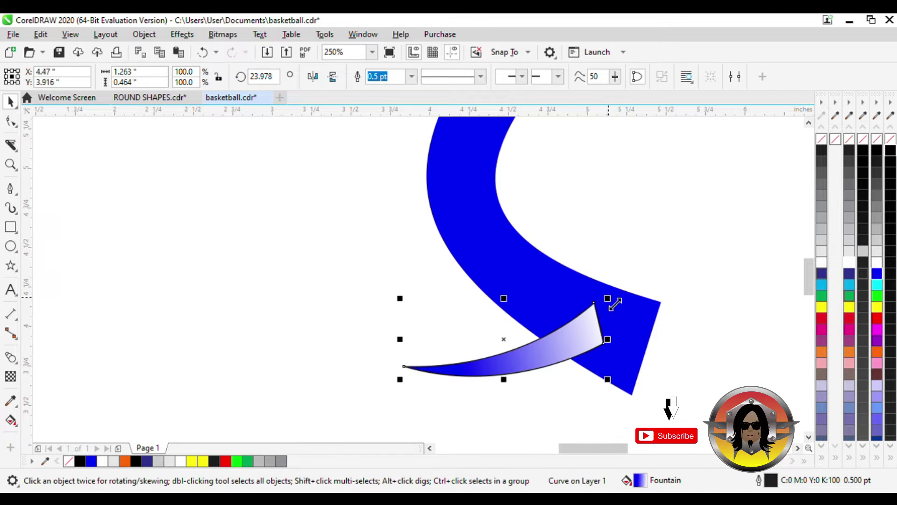
{"action": "left_click_drag", "start_coordinate": [615, 304], "coordinate": [530, 332]}
{"action": "scroll", "coordinate": [498, 350], "scroll_direction": "down", "scroll_amount": 2}
{"action": "mouse_move", "coordinate": [489, 365]}
{"action": "left_mouse_down"}
{"action": "mouse_move", "coordinate": [486, 377]}
{"action": "mouse_move", "coordinate": [481, 369]}
{"action": "left_mouse_up"}
Blend the upper feather into the lower one with 20 steps and fit the blend to the wing's outline as its path.
{"action": "left_click", "coordinate": [452, 206]}
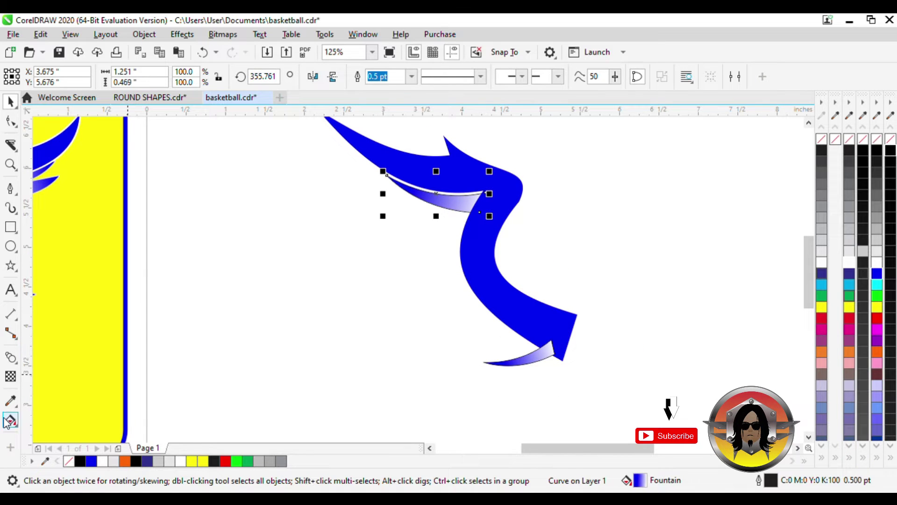
{"action": "left_click", "coordinate": [11, 358]}
{"action": "left_click_drag", "start_coordinate": [456, 210], "coordinate": [538, 365]}
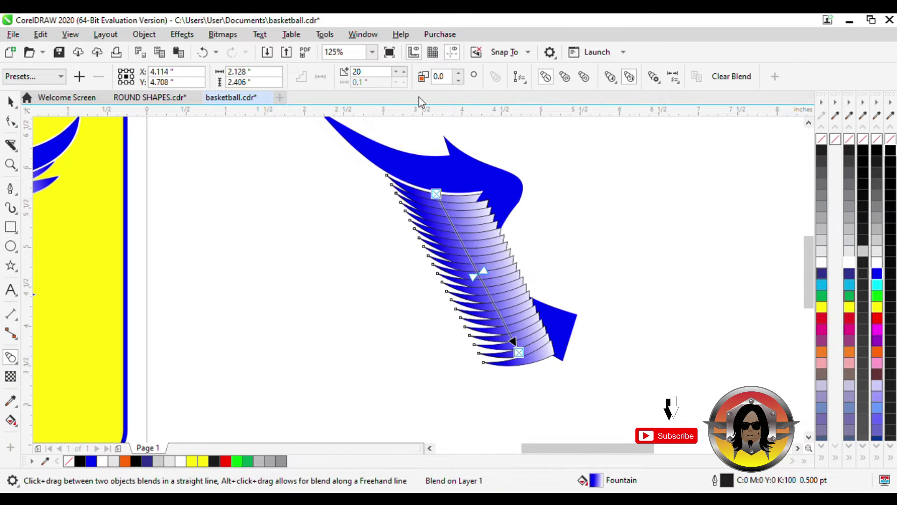
{"action": "left_click", "coordinate": [543, 350]}
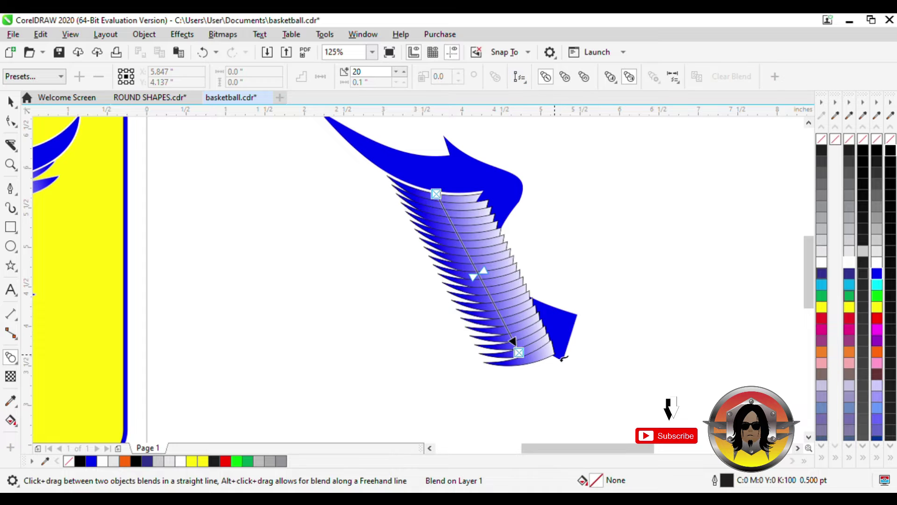
{"action": "left_click", "coordinate": [561, 358]}
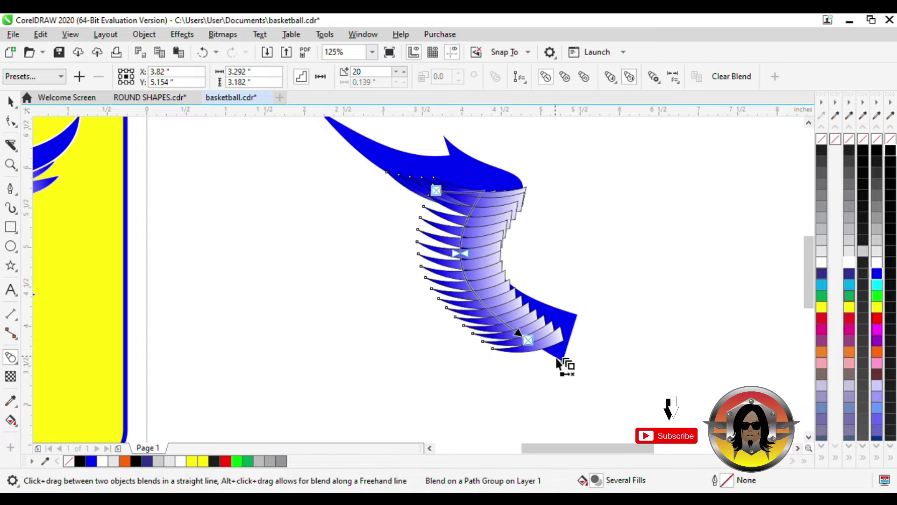
Adjust the blend's step count and slide its starting feather down along the wing's outer curve.
{"action": "left_click", "coordinate": [405, 75]}
{"action": "left_click", "coordinate": [403, 75]}
{"action": "left_click", "coordinate": [401, 74]}
{"action": "left_click", "coordinate": [395, 73]}
{"action": "left_click", "coordinate": [395, 73]}
{"action": "left_click", "coordinate": [396, 72]}
{"action": "left_click_drag", "start_coordinate": [446, 201], "coordinate": [425, 196]}
{"action": "scroll", "coordinate": [479, 223], "scroll_direction": "up", "scroll_amount": 1}
{"action": "left_click_drag", "start_coordinate": [408, 156], "coordinate": [467, 193]}
{"action": "scroll", "coordinate": [382, 185], "scroll_direction": "down", "scroll_amount": 1}
Reduce the feather blend to 12 steps.
{"action": "left_click", "coordinate": [405, 72]}
{"action": "left_click", "coordinate": [404, 71]}
{"action": "left_click", "coordinate": [405, 72]}
{"action": "left_click", "coordinate": [405, 72]}
{"action": "left_click", "coordinate": [404, 72]}
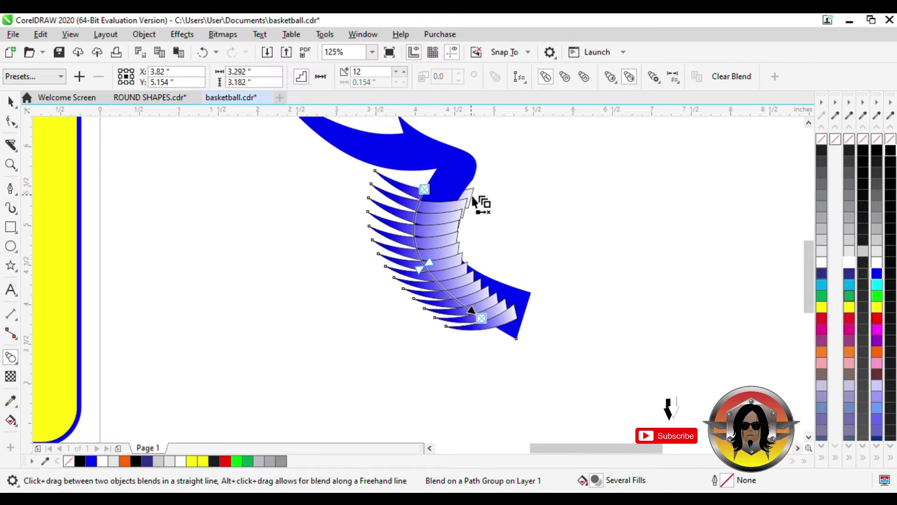
Break the feather blend apart from its path and clear the selection.
{"action": "key", "text": "space"}
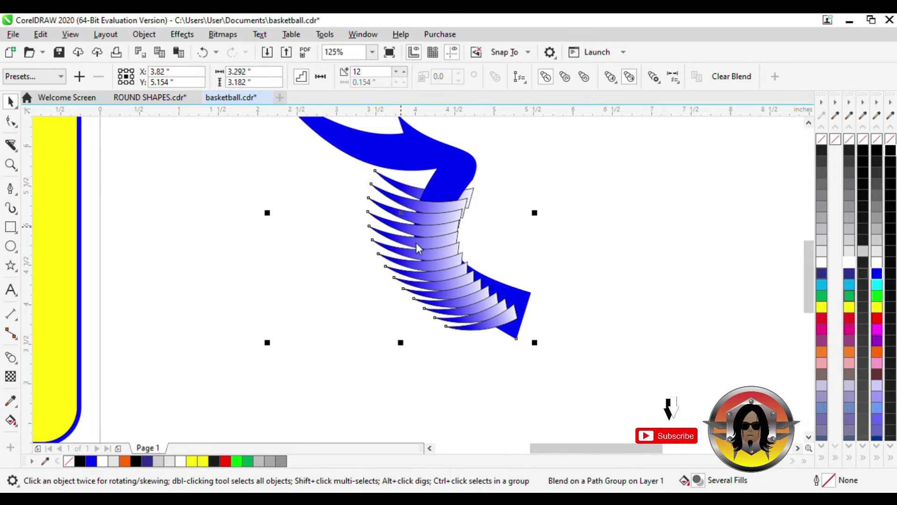
{"action": "key", "text": "ctrl+k"}
{"action": "key", "text": "Escape"}
Bring the top feather in front of the wing and adjust its angle and position.
{"action": "left_click", "coordinate": [415, 192]}
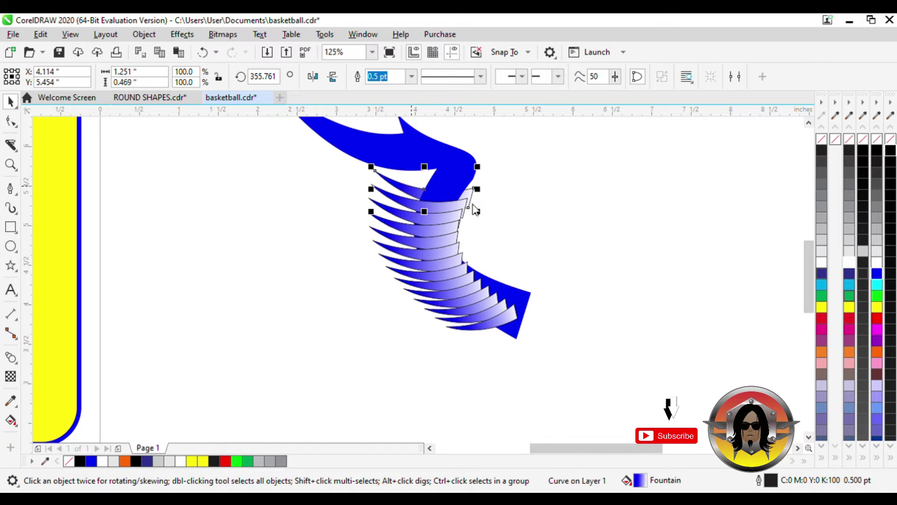
{"action": "scroll", "coordinate": [446, 201], "scroll_direction": "up", "scroll_amount": 2}
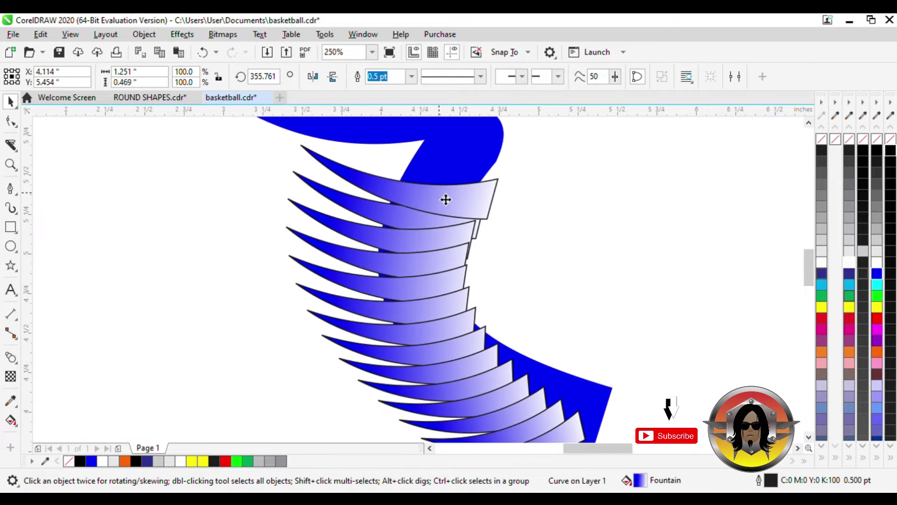
{"action": "left_click", "coordinate": [445, 200]}
{"action": "left_click_drag", "start_coordinate": [505, 145], "coordinate": [502, 137]}
{"action": "left_click_drag", "start_coordinate": [439, 193], "coordinate": [421, 194]}
{"action": "scroll", "coordinate": [422, 194], "scroll_direction": "down", "scroll_amount": 2}
Select all the feathers, move them outward along the wing and scale them to about 2.2 by 2.26 inches overall.
{"action": "left_click_drag", "start_coordinate": [347, 244], "coordinate": [268, 150]}
{"action": "left_click_drag", "start_coordinate": [435, 214], "coordinate": [404, 212]}
{"action": "left_click_drag", "start_coordinate": [473, 323], "coordinate": [498, 349]}
{"action": "left_click_drag", "start_coordinate": [414, 282], "coordinate": [403, 266]}
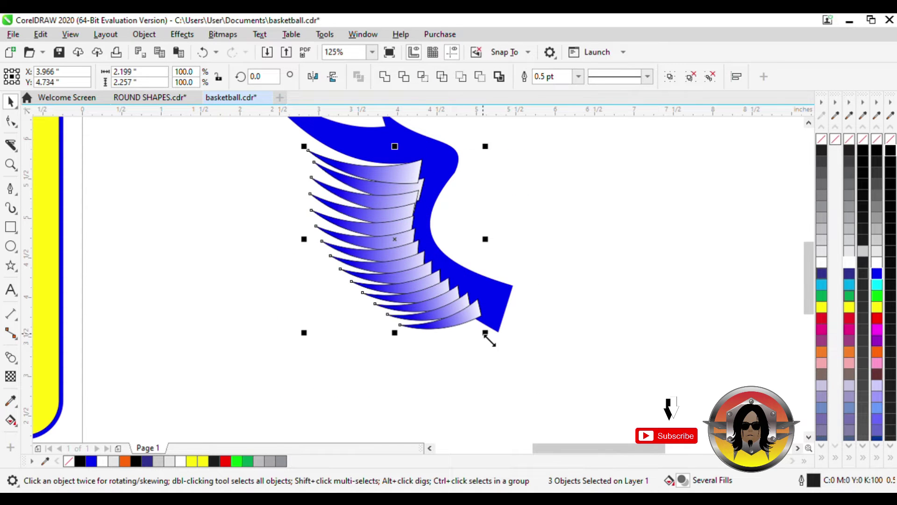
Enlarge the feathers to about 2.4 by 2.46 inches overall and send them all behind the blue wing.
{"action": "left_click_drag", "start_coordinate": [485, 332], "coordinate": [500, 349]}
{"action": "left_click_drag", "start_coordinate": [396, 215], "coordinate": [389, 213]}
{"action": "left_click", "coordinate": [508, 193]}
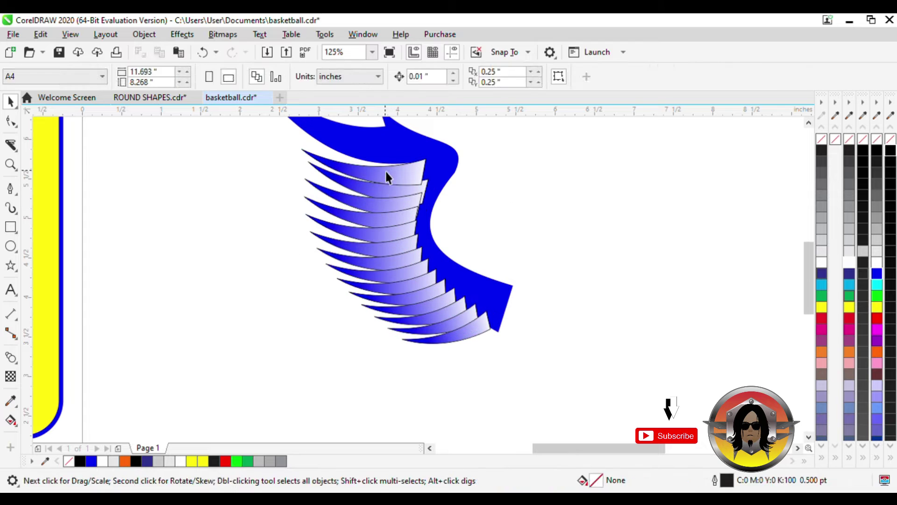
{"action": "left_click", "coordinate": [385, 170]}
{"action": "key", "text": "shift+Page_Down"}
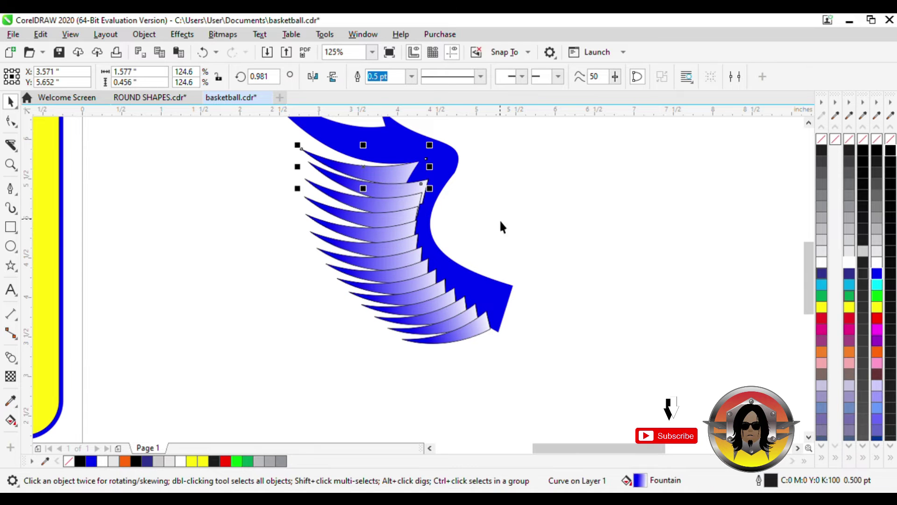
{"action": "left_click_drag", "start_coordinate": [295, 191], "coordinate": [260, 161]}
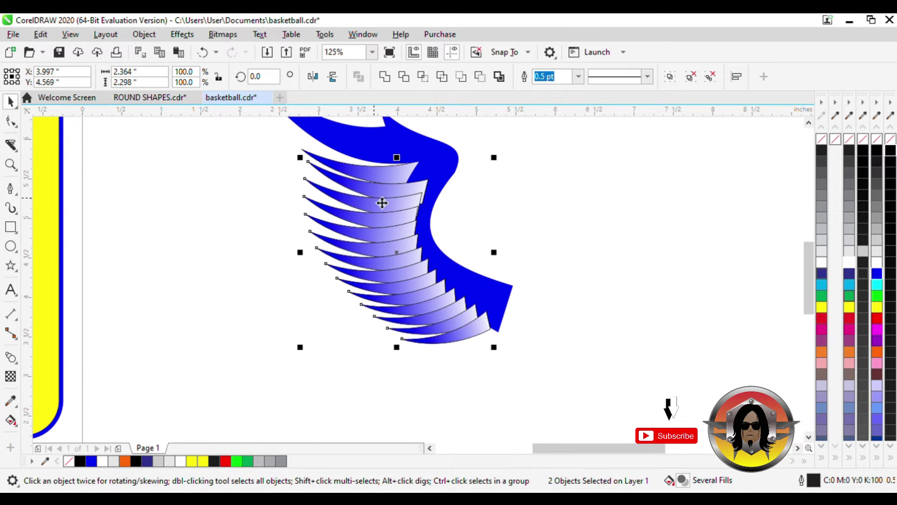
{"action": "key", "text": "shift+Page_Down"}
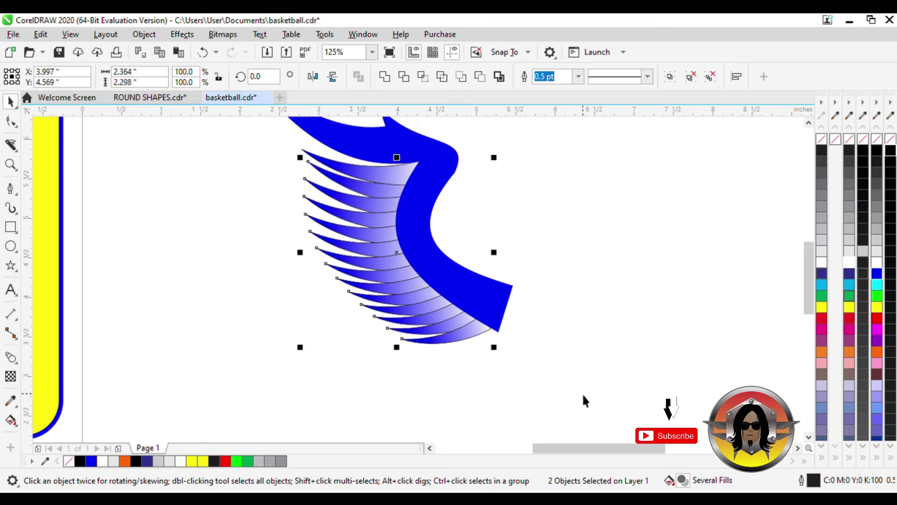
Give all the feathers a white outline and group them, rotating the group slightly.
{"action": "left_click_drag", "start_coordinate": [584, 393], "coordinate": [285, 122]}
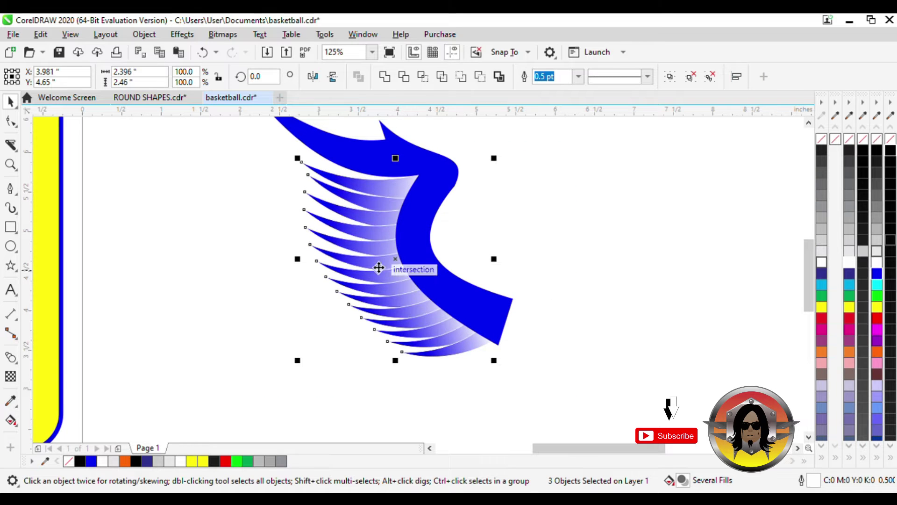
{"action": "key", "text": "ctrl+g"}
{"action": "left_click", "coordinate": [374, 236]}
{"action": "left_click_drag", "start_coordinate": [503, 160], "coordinate": [507, 163]}
Duplicate the feather group outward and enlarge the copy to about 2.65 by 2.82 inches.
{"action": "left_click_drag", "start_coordinate": [379, 291], "coordinate": [352, 260]}
{"action": "scroll", "coordinate": [355, 286], "scroll_direction": "down", "scroll_amount": 3}
{"action": "left_click_drag", "start_coordinate": [400, 306], "coordinate": [430, 330]}
{"action": "left_click_drag", "start_coordinate": [383, 295], "coordinate": [375, 285]}
{"action": "left_click", "coordinate": [361, 273]}
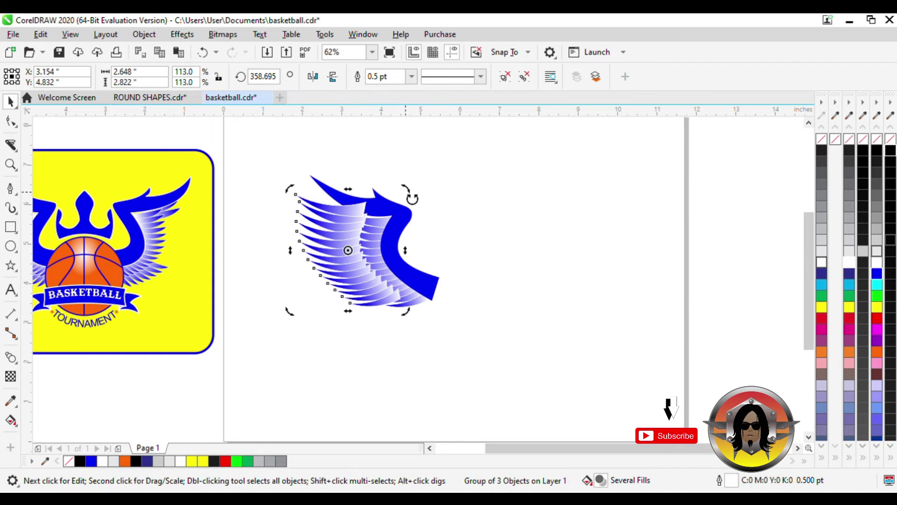
Send the top feather of the outer set behind the wing.
{"action": "left_click", "coordinate": [433, 212]}
{"action": "scroll", "coordinate": [360, 227], "scroll_direction": "up", "scroll_amount": 6}
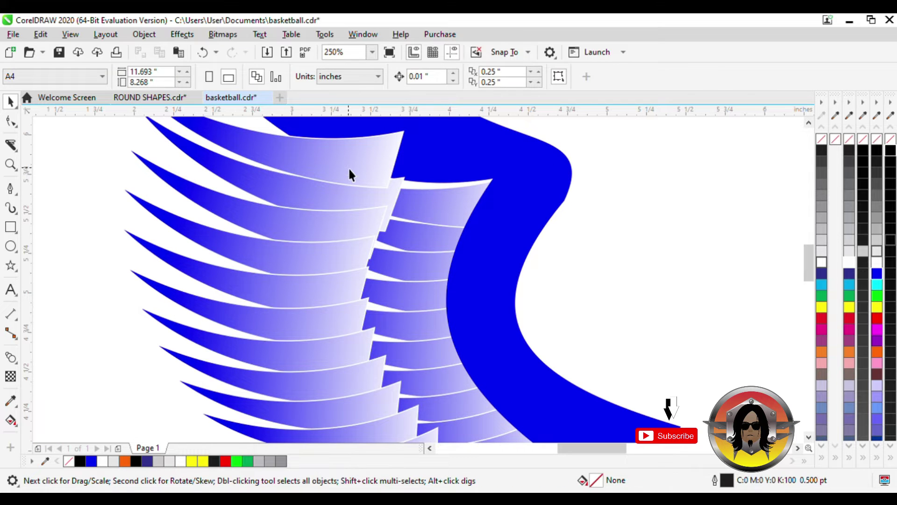
{"action": "left_click", "coordinate": [352, 173]}
{"action": "left_click", "coordinate": [314, 168], "text": "ctrl"}
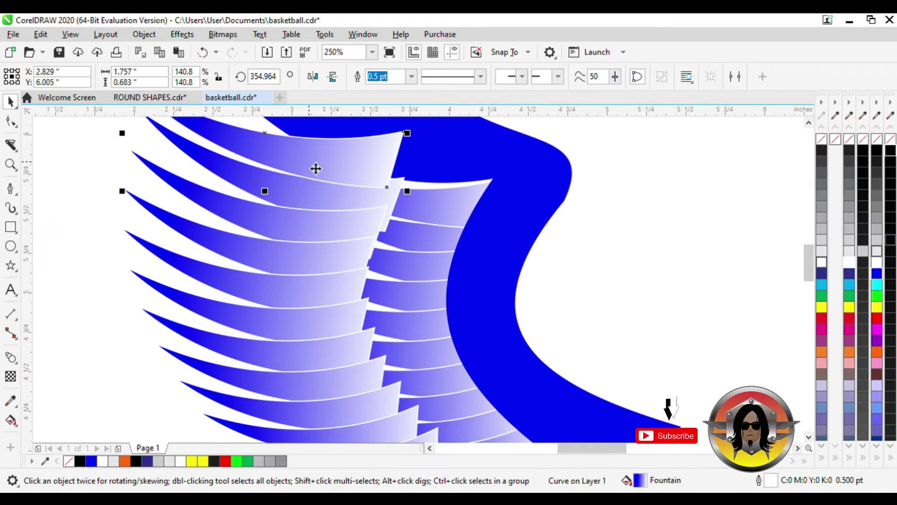
{"action": "scroll", "coordinate": [401, 228], "scroll_direction": "down", "scroll_amount": 3}
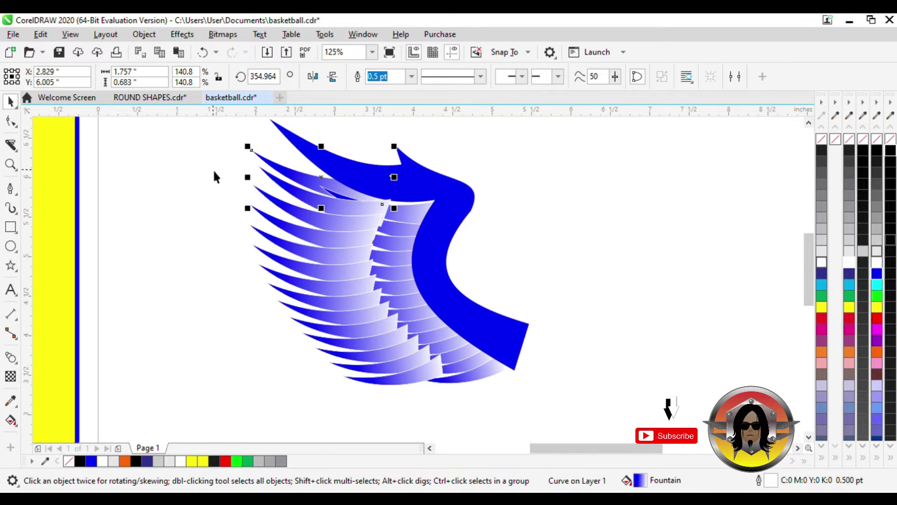
Select the remaining outer feathers and send them behind the inner feathers.
{"action": "left_click_drag", "start_coordinate": [449, 389], "coordinate": [449, 386]}
{"action": "left_click_drag", "start_coordinate": [473, 421], "coordinate": [214, 196]}
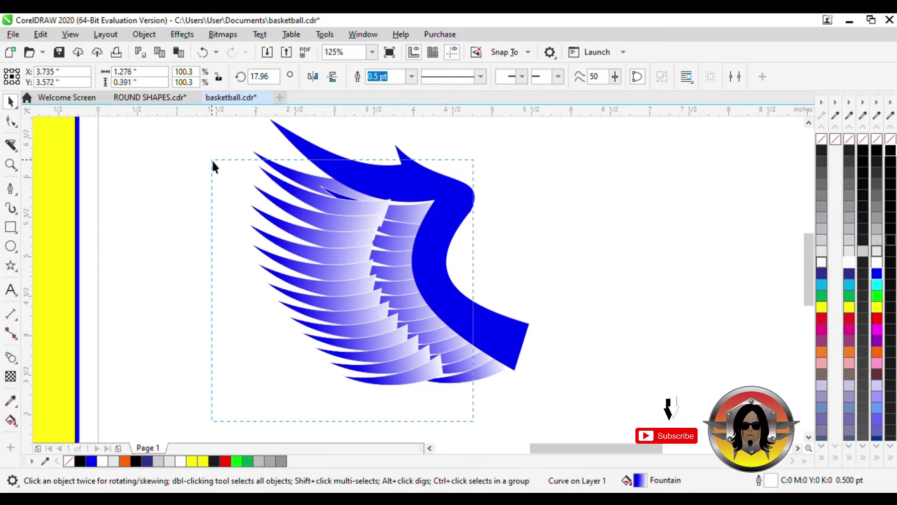
{"action": "left_click_drag", "start_coordinate": [212, 166], "coordinate": [245, 161]}
{"action": "left_click", "coordinate": [319, 218], "text": "shift"}
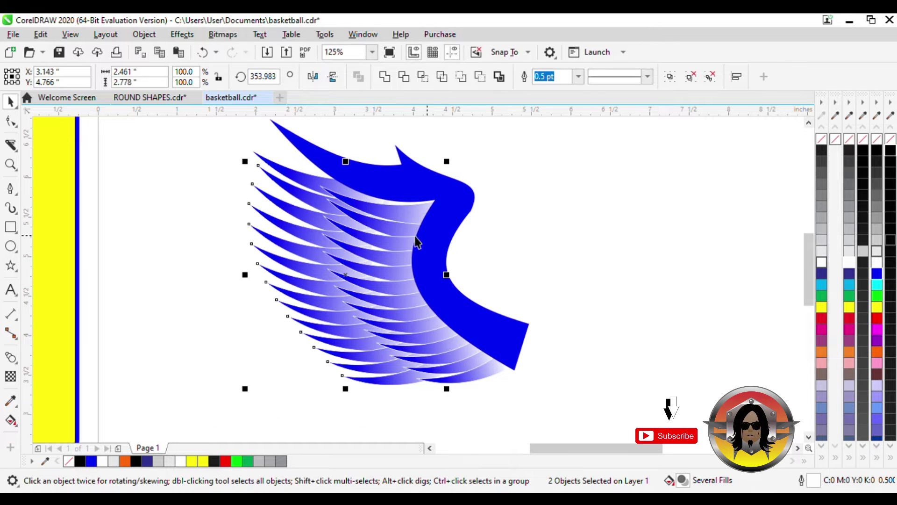
{"action": "left_click", "coordinate": [203, 137]}
Group all the outer feathers together and adjust the group's angle to follow the wing.
{"action": "left_click", "coordinate": [267, 160]}
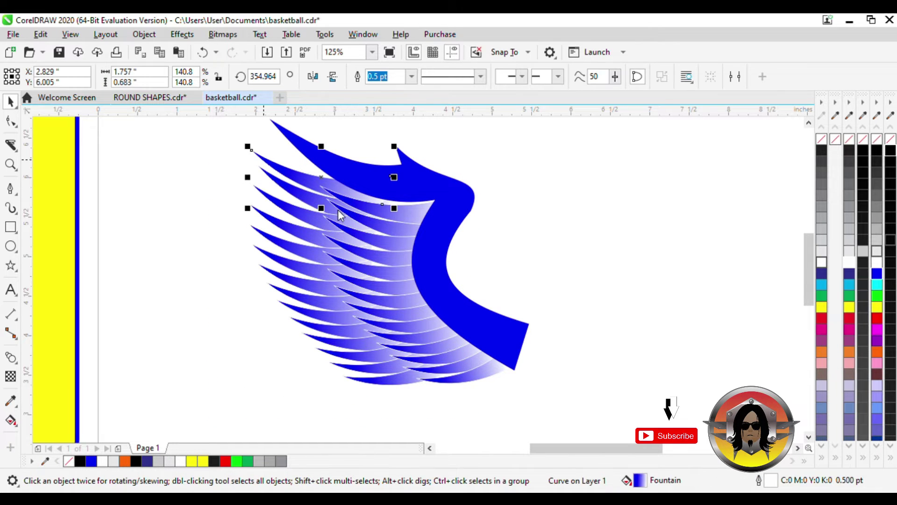
{"action": "left_click_drag", "start_coordinate": [232, 151], "coordinate": [218, 163]}
{"action": "scroll", "coordinate": [285, 185], "scroll_direction": "down", "scroll_amount": 1}
{"action": "key", "text": "ctrl+g"}
{"action": "scroll", "coordinate": [299, 238], "scroll_direction": "up", "scroll_amount": 1}
{"action": "left_click", "coordinate": [302, 241]}
{"action": "mouse_move", "coordinate": [440, 142]}
{"action": "left_mouse_down"}
{"action": "mouse_move", "coordinate": [456, 147]}
{"action": "mouse_move", "coordinate": [433, 139]}
{"action": "left_mouse_up"}
{"action": "scroll", "coordinate": [365, 235], "scroll_direction": "down", "scroll_amount": 2}
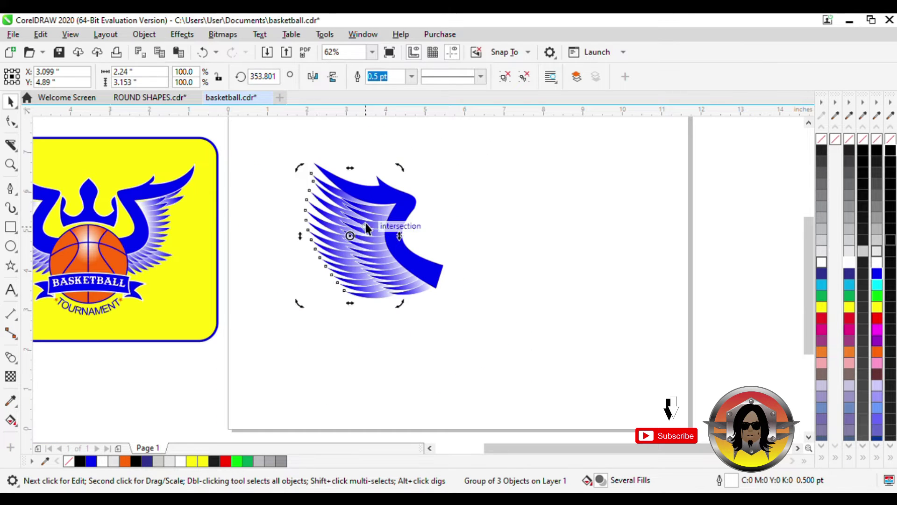
Stretch the solid blue wing shape to about 3.49 by 3.26 inches.
{"action": "left_click", "coordinate": [435, 194]}
{"action": "left_click", "coordinate": [396, 195]}
{"action": "left_click_drag", "start_coordinate": [309, 161], "coordinate": [301, 152]}
{"action": "left_click_drag", "start_coordinate": [374, 150], "coordinate": [380, 162]}
{"action": "scroll", "coordinate": [346, 300], "scroll_direction": "down", "scroll_amount": 2}
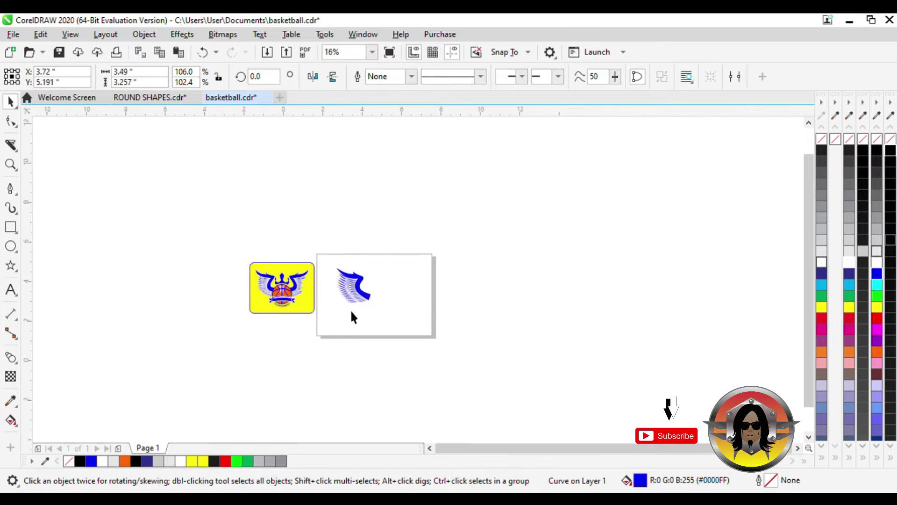
{"action": "scroll", "coordinate": [348, 280], "scroll_direction": "up", "scroll_amount": 2}
{"action": "left_click", "coordinate": [383, 286]}
{"action": "scroll", "coordinate": [324, 236], "scroll_direction": "down", "scroll_amount": 1}
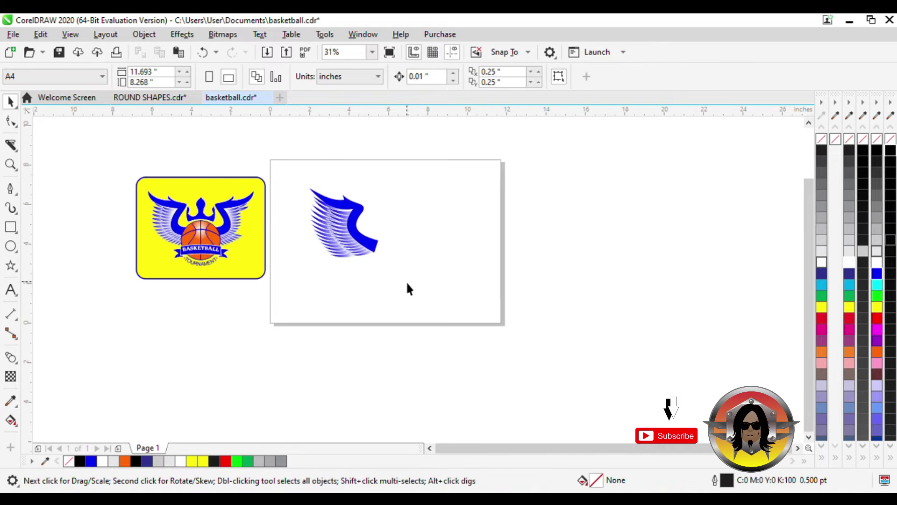
Reposition and slightly rotate the outer feather group so it tucks under the wing.
{"action": "scroll", "coordinate": [383, 266], "scroll_direction": "up", "scroll_amount": 1}
{"action": "left_click", "coordinate": [301, 251]}
{"action": "left_click_drag", "start_coordinate": [302, 251], "coordinate": [335, 261]}
{"action": "left_click", "coordinate": [264, 206]}
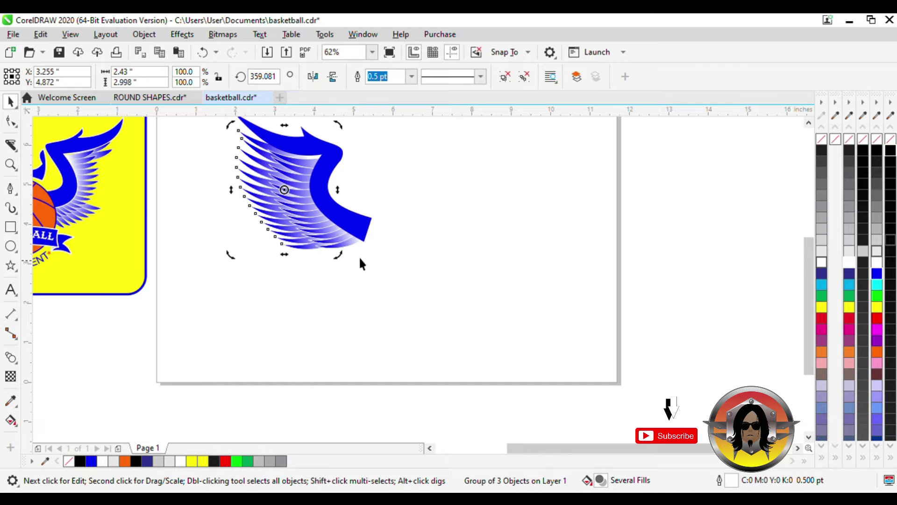
{"action": "scroll", "coordinate": [306, 291], "scroll_direction": "down", "scroll_amount": 1}
{"action": "left_click", "coordinate": [315, 295]}
Group the whole wing, mirror a copy to the opposite side and group the pair.
{"action": "left_click_drag", "start_coordinate": [380, 296], "coordinate": [242, 183]}
{"action": "key", "text": "ctrl+g"}
{"action": "scroll", "coordinate": [286, 247], "scroll_direction": "up", "scroll_amount": 1}
{"action": "left_click_drag", "start_coordinate": [251, 225], "coordinate": [476, 254]}
{"action": "right_click", "coordinate": [461, 265]}
{"action": "left_click", "coordinate": [376, 274], "text": "shift"}
{"action": "key", "text": "ctrl+g"}
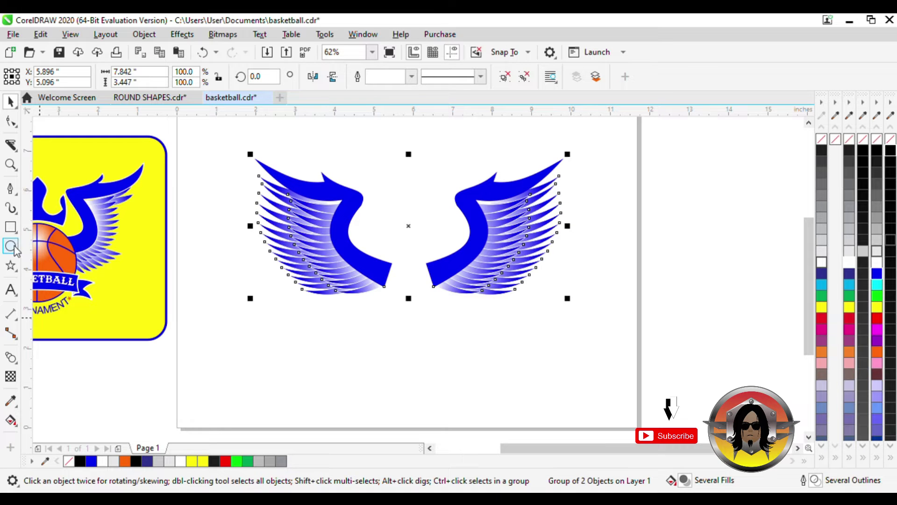
Draw a circle about 3.7 inches across beneath the wings and reduce it to 2.8 inches.
{"action": "left_click", "coordinate": [14, 250]}
{"action": "mouse_move", "coordinate": [418, 328]}
{"action": "left_mouse_down"}
{"action": "mouse_move", "coordinate": [373, 260]}
{"action": "mouse_move", "coordinate": [340, 251]}
{"action": "left_mouse_up"}
{"action": "key", "text": "space"}
{"action": "left_click_drag", "start_coordinate": [432, 354], "coordinate": [425, 335]}
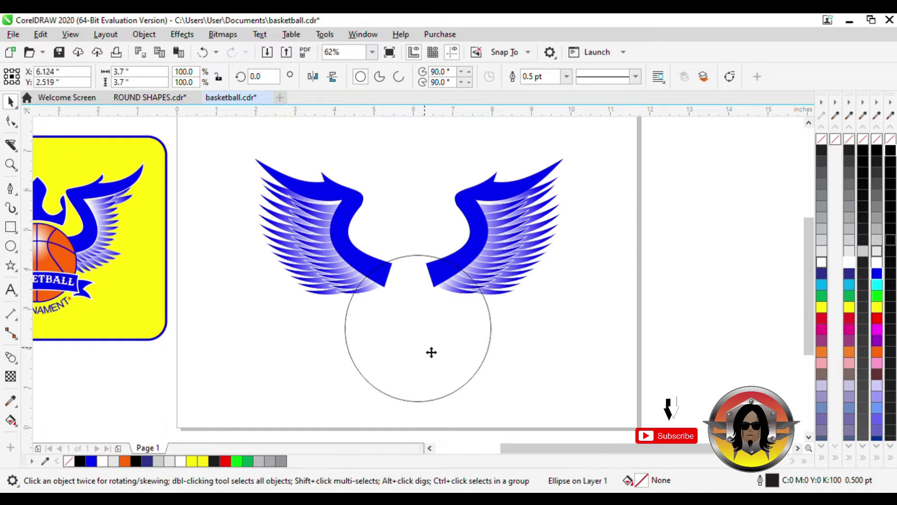
{"action": "left_click_drag", "start_coordinate": [488, 386], "coordinate": [470, 367]}
{"action": "left_click_drag", "start_coordinate": [423, 342], "coordinate": [424, 335]}
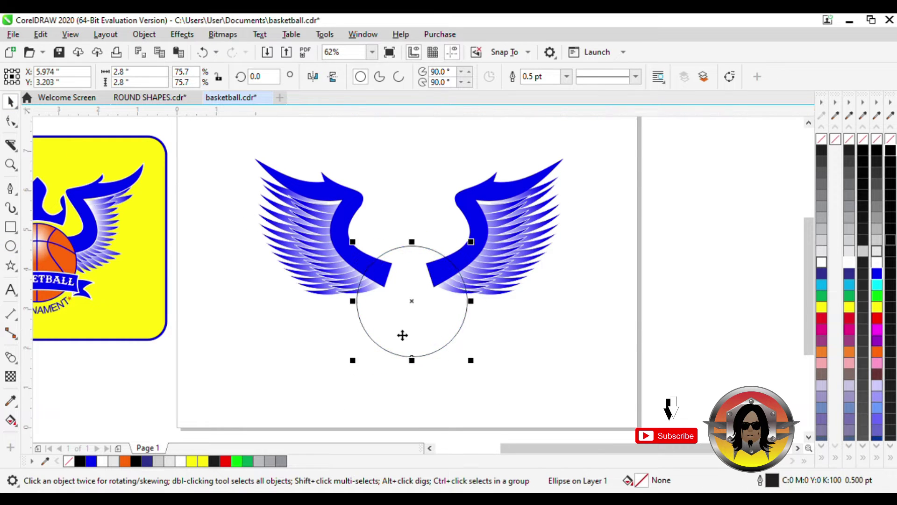
Stretch the wings taller and enlarge the circle to 3.6 inches across.
{"action": "scroll", "coordinate": [414, 342], "scroll_direction": "down", "scroll_amount": 2}
{"action": "scroll", "coordinate": [377, 346], "scroll_direction": "up", "scroll_amount": 2}
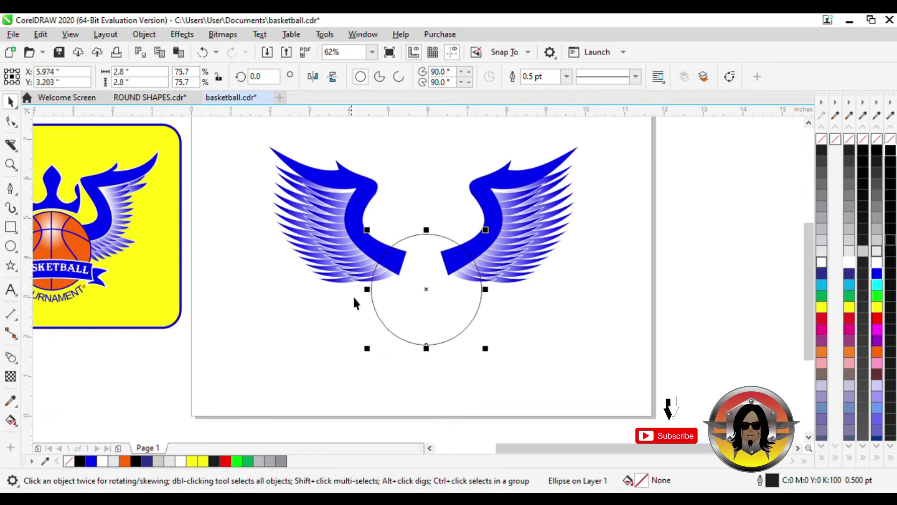
{"action": "left_click", "coordinate": [349, 254]}
{"action": "left_click_drag", "start_coordinate": [423, 287], "coordinate": [429, 312]}
{"action": "left_click", "coordinate": [446, 329]}
{"action": "left_click_drag", "start_coordinate": [485, 348], "coordinate": [500, 363]}
{"action": "left_click_drag", "start_coordinate": [471, 303], "coordinate": [458, 337]}
Align the centers of the wings and circle, and raise the wings vertically above the circle.
{"action": "left_click_drag", "start_coordinate": [512, 252], "coordinate": [512, 192]}
{"action": "left_click", "coordinate": [471, 346], "text": "shift"}
{"action": "key", "text": "e"}
{"action": "key", "text": "c"}
{"action": "left_click", "coordinate": [452, 278]}
{"action": "left_click", "coordinate": [496, 293]}
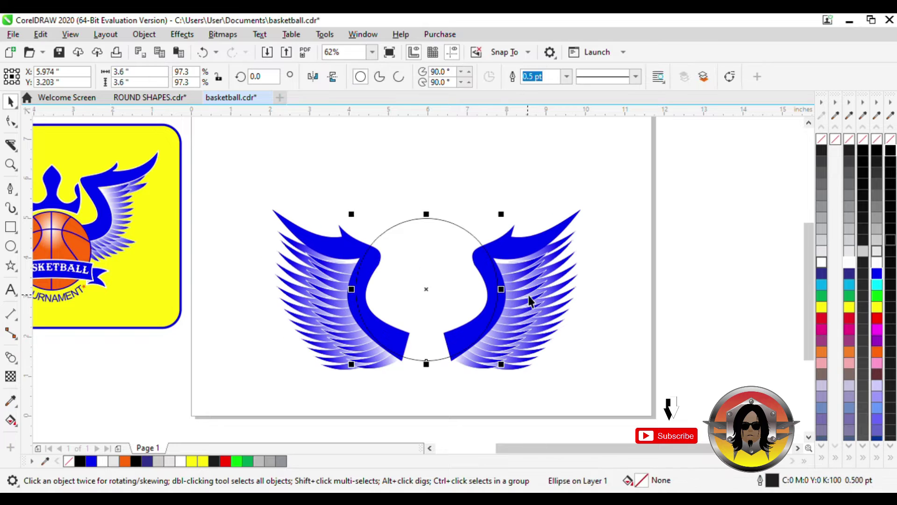
{"action": "left_click", "coordinate": [537, 286]}
{"action": "key", "text": "ctrl+g"}
{"action": "left_click_drag", "start_coordinate": [521, 249], "coordinate": [520, 180]}
Fill the circle with orange.
{"action": "scroll", "coordinate": [453, 203], "scroll_direction": "down", "scroll_amount": 2}
{"action": "left_click", "coordinate": [463, 278]}
{"action": "left_click", "coordinate": [877, 352]}
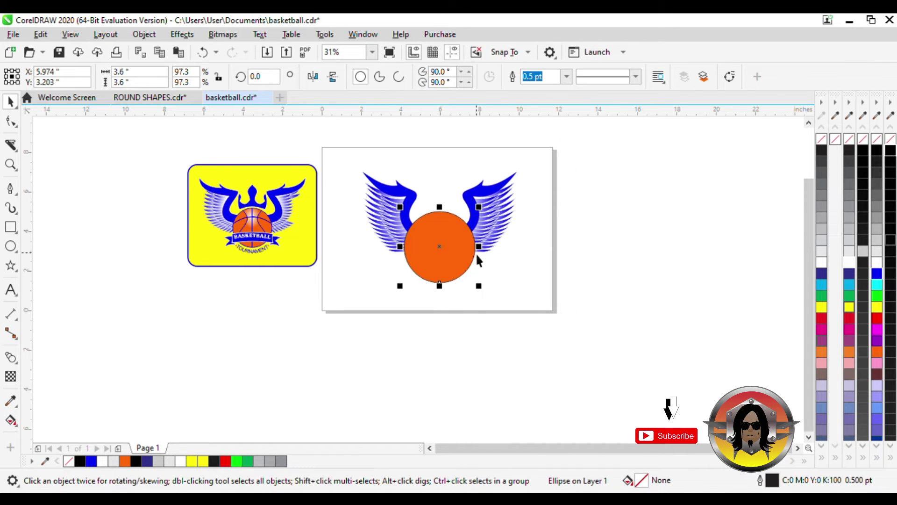
Draw a vertical seam line about 4.33 inches long through the center of the orange ball.
{"action": "left_click", "coordinate": [10, 190]}
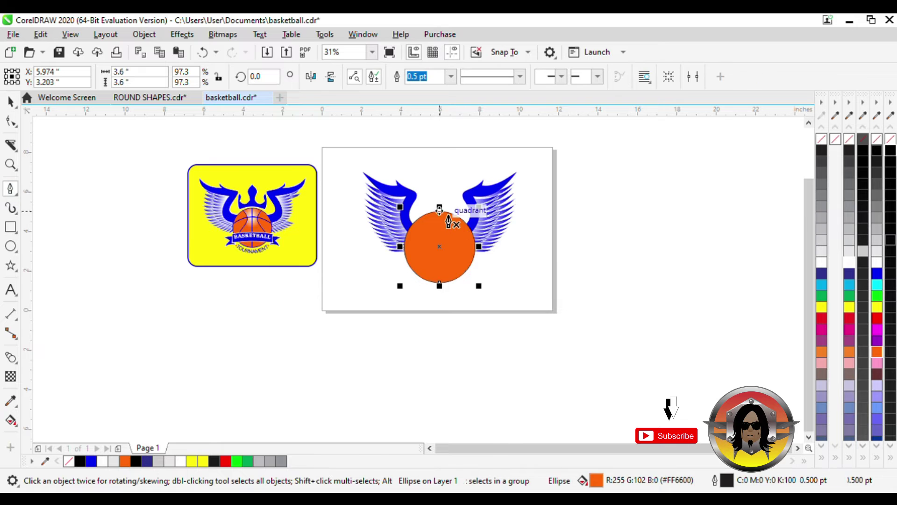
{"action": "scroll", "coordinate": [441, 207], "scroll_direction": "up", "scroll_amount": 2}
{"action": "left_click", "coordinate": [437, 206]}
{"action": "left_click", "coordinate": [444, 389]}
{"action": "key", "text": "space"}
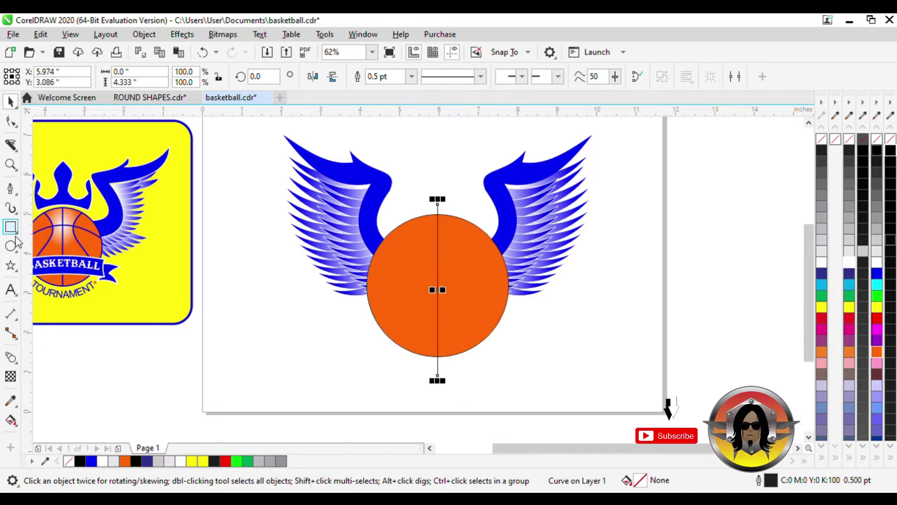
Draw a vertical line across the ball's right half and bend it inward into a curved seam.
{"action": "left_click", "coordinate": [10, 188]}
{"action": "left_click", "coordinate": [488, 214]}
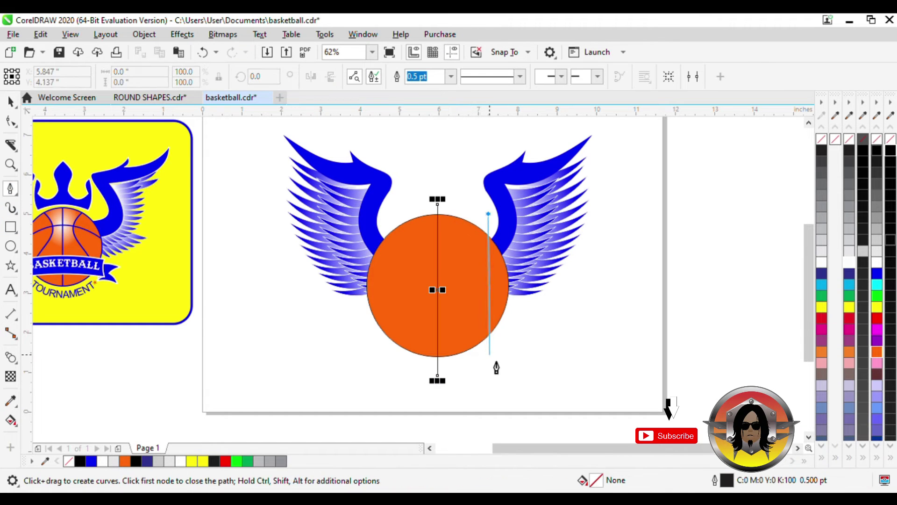
{"action": "left_click", "coordinate": [496, 359]}
{"action": "key", "text": "space"}
{"action": "left_click", "coordinate": [10, 123]}
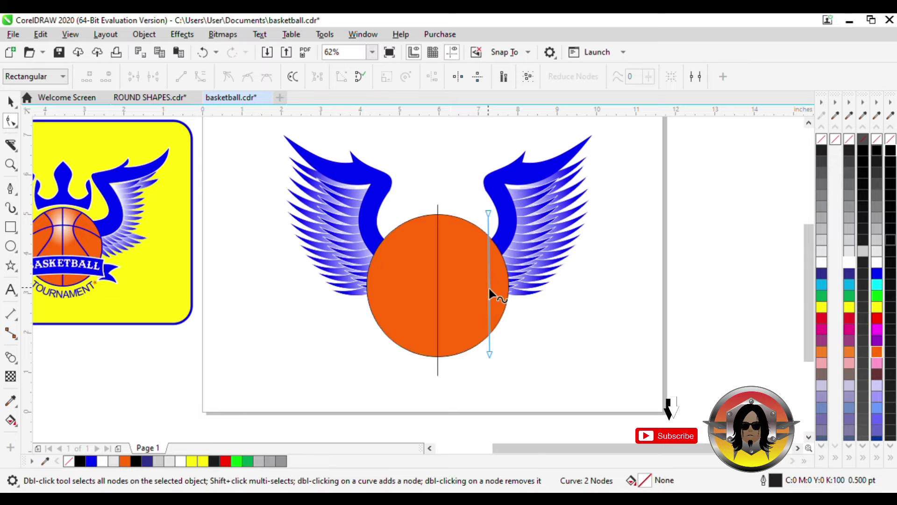
{"action": "left_click", "coordinate": [192, 74]}
{"action": "left_click_drag", "start_coordinate": [487, 289], "coordinate": [409, 288]}
Mirror a copy of the curved seam onto the ball's left half and center the grouped pair on the ball.
{"action": "right_click", "coordinate": [453, 292]}
{"action": "left_click", "coordinate": [490, 343]}
{"action": "left_click", "coordinate": [392, 355], "text": "shift"}
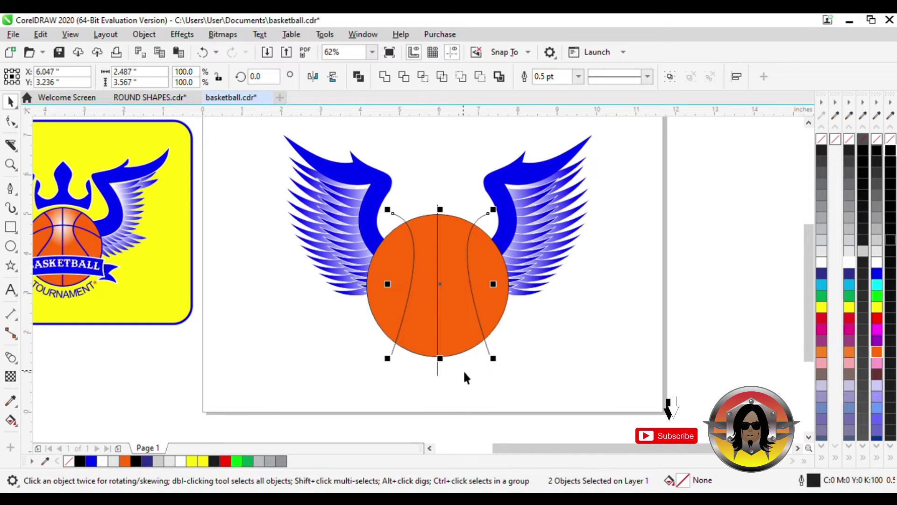
{"action": "key", "text": "ctrl+g"}
{"action": "left_click", "coordinate": [503, 309], "text": "shift"}
{"action": "key", "text": "e"}
{"action": "key", "text": "c"}
{"action": "left_click", "coordinate": [543, 331]}
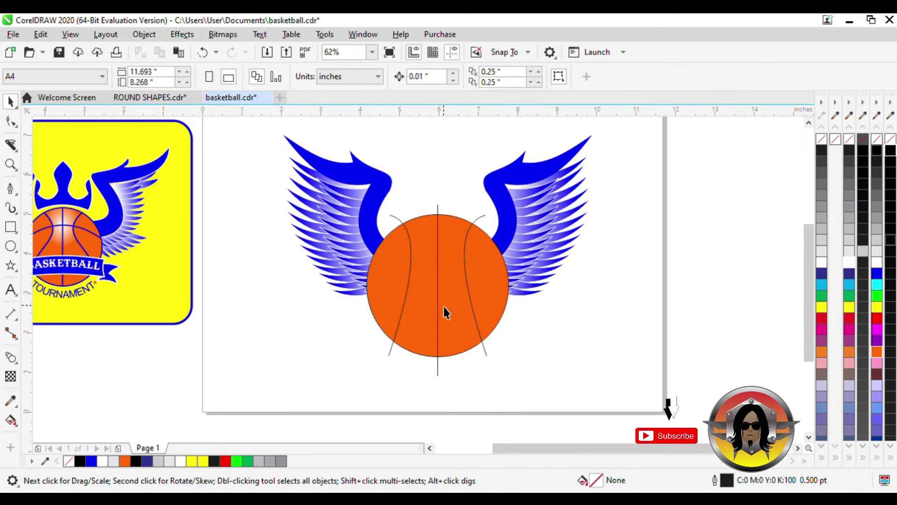
Draw a horizontal line across the ball from edge to edge and bend it upward into an arc.
{"action": "left_click", "coordinate": [367, 278]}
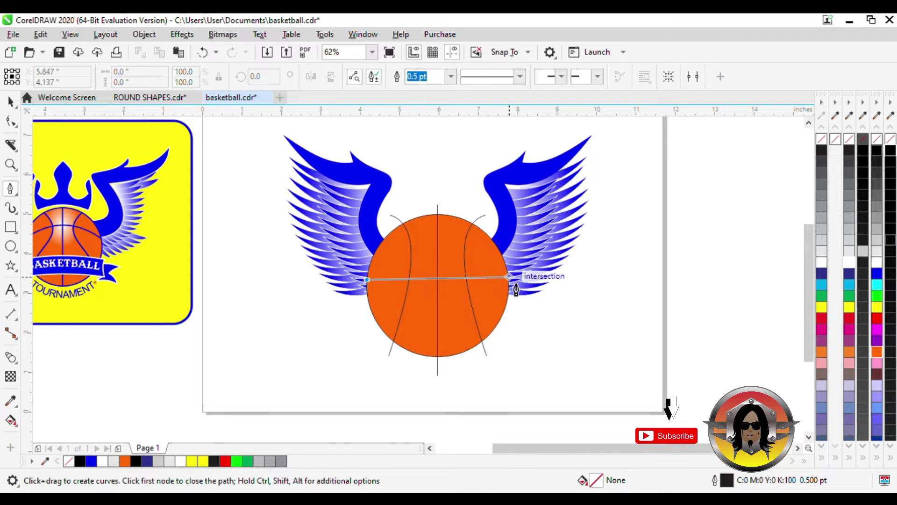
{"action": "double_click", "coordinate": [514, 285]}
{"action": "key", "text": "space"}
{"action": "left_click", "coordinate": [10, 122]}
{"action": "scroll", "coordinate": [450, 280], "scroll_direction": "up", "scroll_amount": 2}
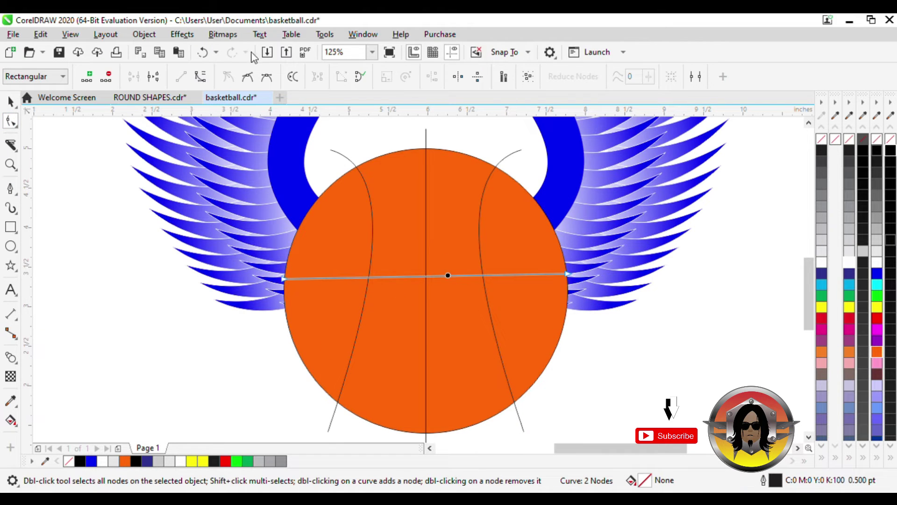
{"action": "left_click_drag", "start_coordinate": [426, 278], "coordinate": [428, 232]}
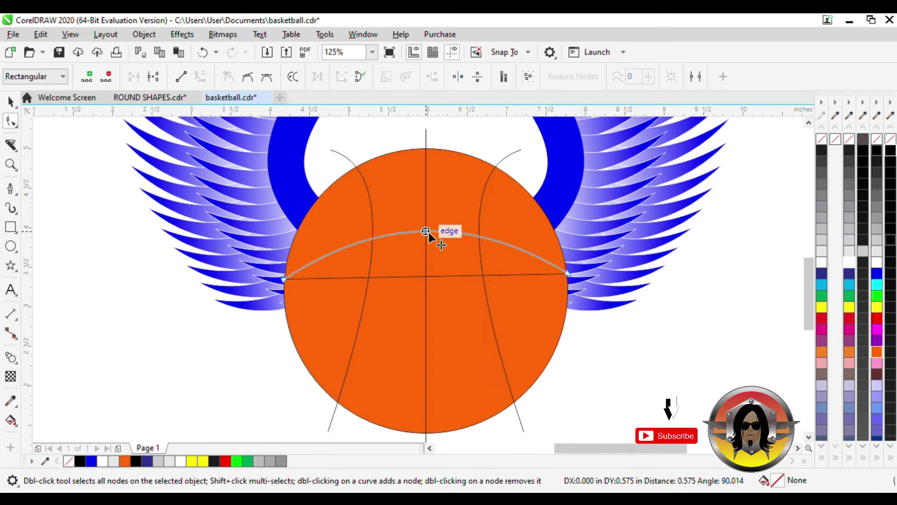
{"action": "scroll", "coordinate": [428, 232], "scroll_direction": "down", "scroll_amount": 2}
{"action": "left_click", "coordinate": [11, 101]}
Group the ball's seam lines together.
{"action": "left_click", "coordinate": [483, 332]}
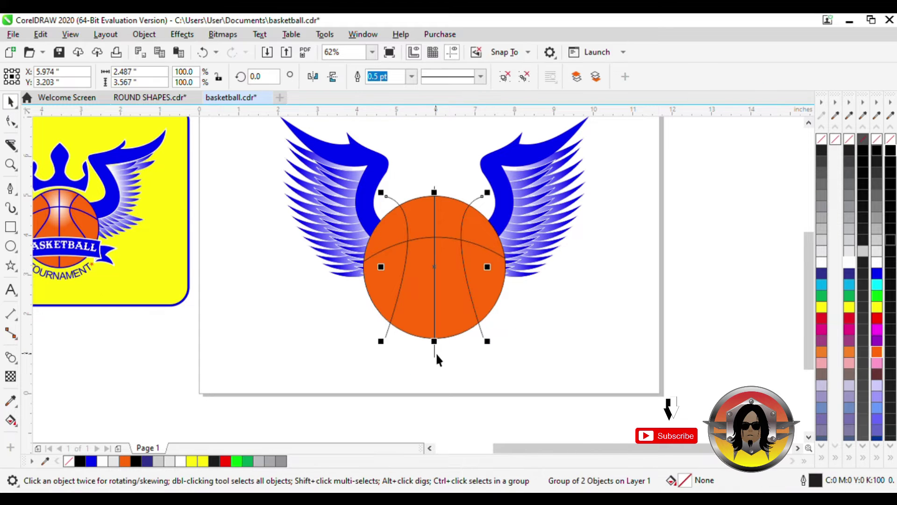
{"action": "left_click", "coordinate": [435, 352], "text": "shift"}
{"action": "key", "text": "ctrl+g"}
Trim the orange ball with the seam lines and delete the lines.
{"action": "left_click", "coordinate": [499, 292], "text": "shift"}
{"action": "left_click", "coordinate": [403, 76]}
{"action": "left_click", "coordinate": [569, 283]}
{"action": "left_click", "coordinate": [482, 334]}
{"action": "key", "text": "Delete"}
Give the segmented ball a blue outline 2.0 pt wide.
{"action": "left_click", "coordinate": [461, 257]}
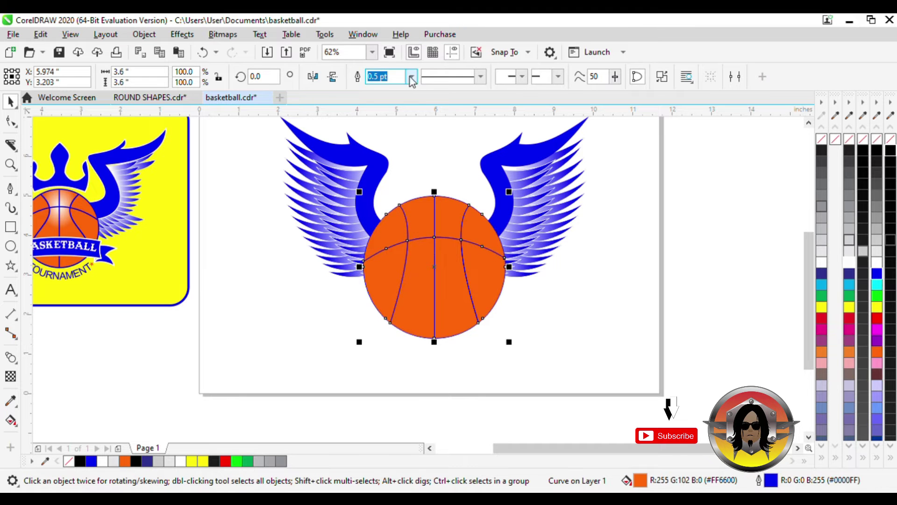
{"action": "scroll", "coordinate": [449, 280], "scroll_direction": "down", "scroll_amount": 2}
{"action": "scroll", "coordinate": [484, 279], "scroll_direction": "up", "scroll_amount": 2}
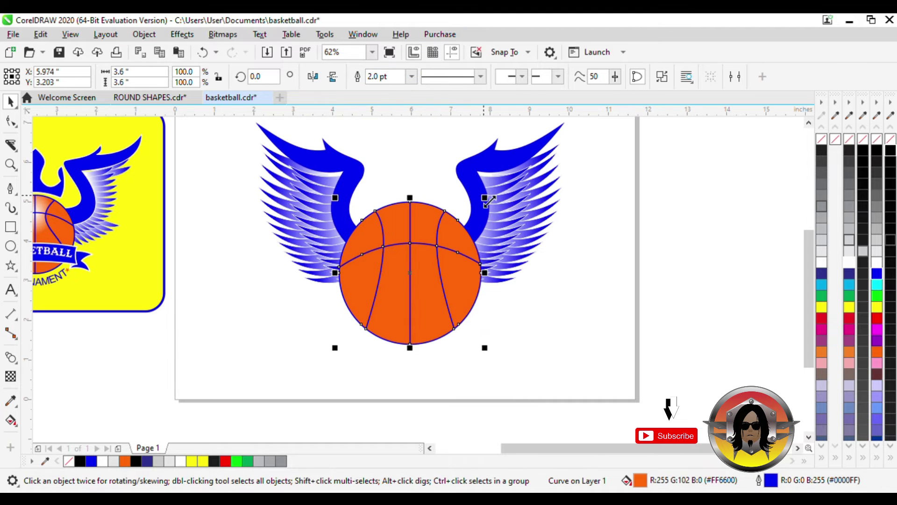
Widen the pair of wings to about 8.47 inches.
{"action": "left_click", "coordinate": [484, 200]}
{"action": "left_click_drag", "start_coordinate": [573, 209], "coordinate": [591, 211]}
{"action": "scroll", "coordinate": [395, 286], "scroll_direction": "down", "scroll_amount": 2}
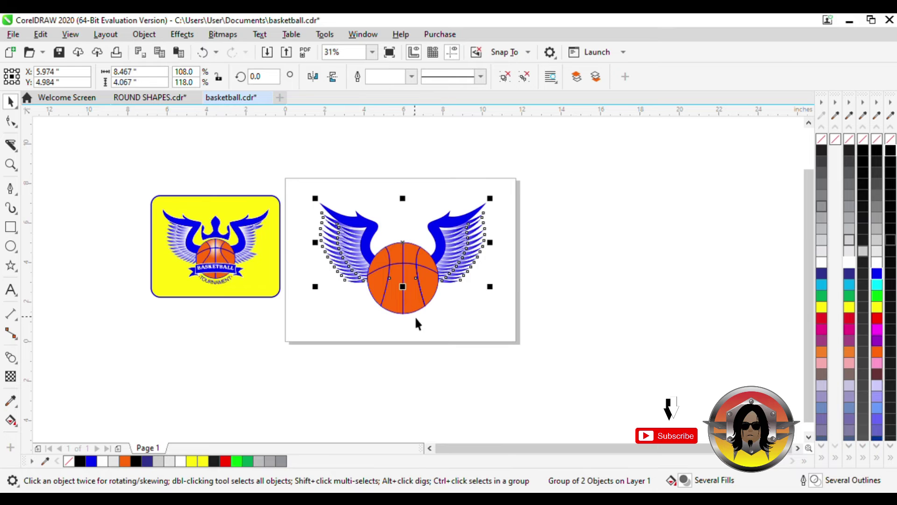
Draw a rectangle about 3.41 by 0.67 inches across the lower part of the basketball.
{"action": "left_click", "coordinate": [11, 226]}
{"action": "scroll", "coordinate": [364, 323], "scroll_direction": "up", "scroll_amount": 2}
{"action": "left_click_drag", "start_coordinate": [414, 275], "coordinate": [556, 310]}
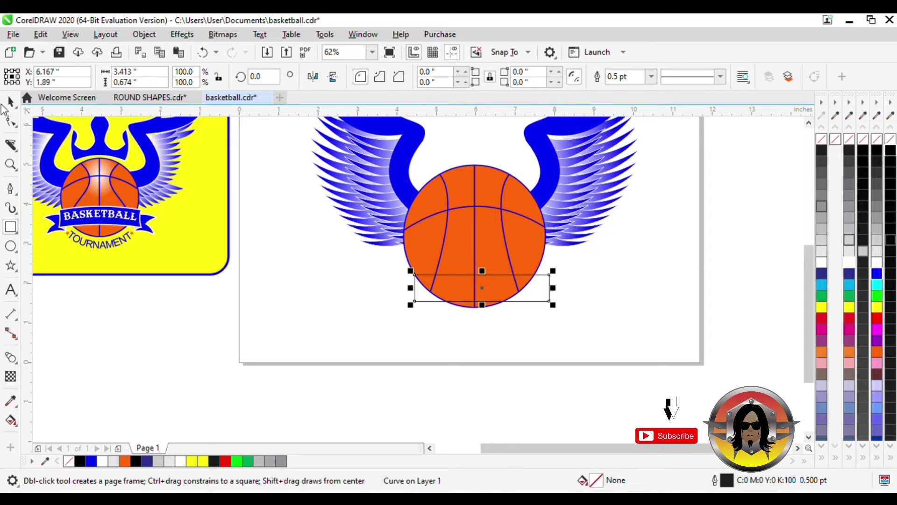
Center the rectangle horizontally on the ball, align it to the ball's bottom edge and shift it slightly upward.
{"action": "key", "text": "space"}
{"action": "left_click", "coordinate": [503, 240], "text": "shift"}
{"action": "key", "text": "c"}
{"action": "key", "text": "e"}
{"action": "key", "text": "b"}
{"action": "left_click", "coordinate": [580, 299]}
{"action": "left_click_drag", "start_coordinate": [475, 296], "coordinate": [475, 279]}
{"action": "key", "text": "ctrl+z"}
{"action": "left_click", "coordinate": [575, 300]}
{"action": "left_click_drag", "start_coordinate": [520, 307], "coordinate": [518, 291]}
Bend the rectangle's top and bottom edges upward into matching arches at the middle to form a banner.
{"action": "left_click", "coordinate": [11, 121]}
{"action": "scroll", "coordinate": [465, 312], "scroll_direction": "up", "scroll_amount": 1}
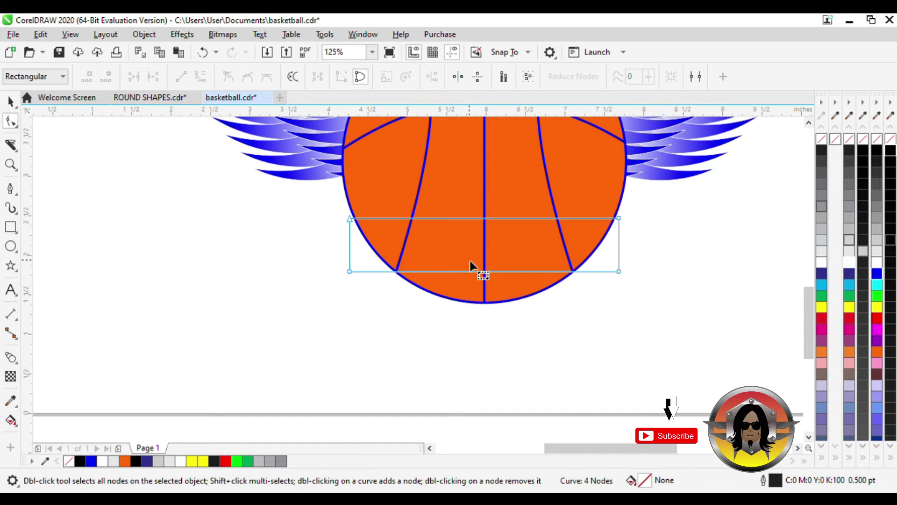
{"action": "double_click", "coordinate": [486, 218]}
{"action": "left_click_drag", "start_coordinate": [486, 218], "coordinate": [485, 208]}
{"action": "double_click", "coordinate": [485, 272]}
{"action": "left_click_drag", "start_coordinate": [484, 272], "coordinate": [486, 258]}
{"action": "scroll", "coordinate": [481, 290], "scroll_direction": "down", "scroll_amount": 1}
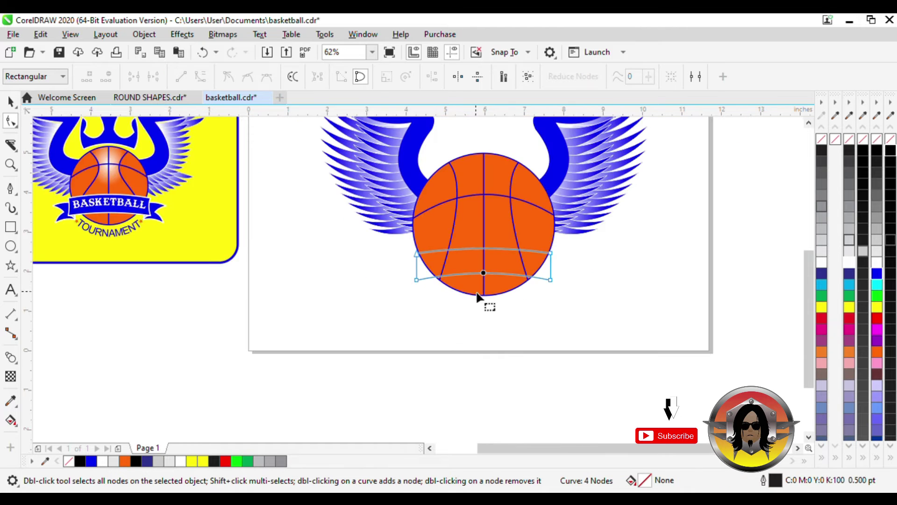
Curve the banner's left and right edges slightly inward.
{"action": "scroll", "coordinate": [414, 262], "scroll_direction": "up", "scroll_amount": 1}
{"action": "left_click", "coordinate": [414, 264]}
{"action": "scroll", "coordinate": [415, 266], "scroll_direction": "up", "scroll_amount": 1}
{"action": "left_click_drag", "start_coordinate": [416, 281], "coordinate": [420, 274]}
{"action": "scroll", "coordinate": [419, 274], "scroll_direction": "down", "scroll_amount": 1}
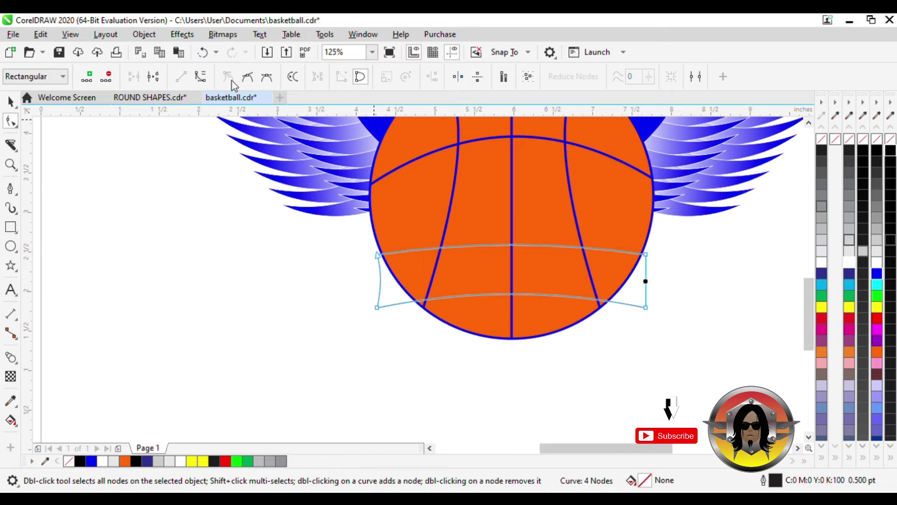
{"action": "left_click", "coordinate": [201, 77]}
{"action": "scroll", "coordinate": [614, 267], "scroll_direction": "up", "scroll_amount": 1}
{"action": "left_click_drag", "start_coordinate": [677, 292], "coordinate": [668, 293]}
{"action": "scroll", "coordinate": [498, 268], "scroll_direction": "down", "scroll_amount": 1}
Draw a rectangle about 0.93 by 0.72 inches beside the banner's right end and notch its outer edge into a swallowtail.
{"action": "left_click", "coordinate": [10, 227]}
{"action": "scroll", "coordinate": [607, 269], "scroll_direction": "up", "scroll_amount": 1}
{"action": "left_click_drag", "start_coordinate": [567, 250], "coordinate": [720, 369]}
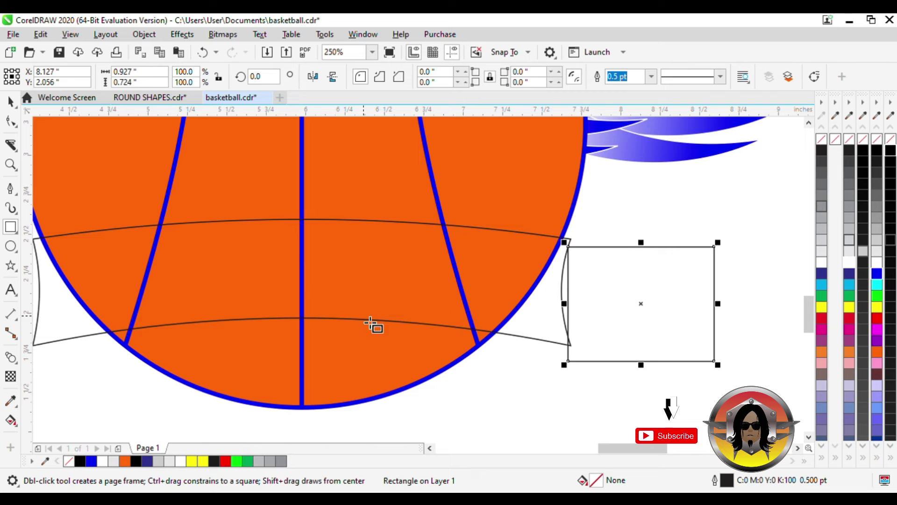
{"action": "left_click", "coordinate": [11, 122]}
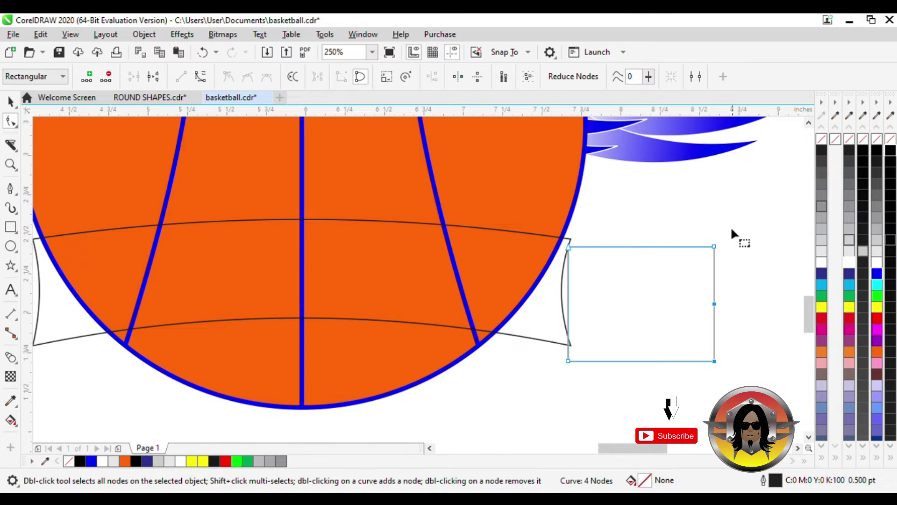
{"action": "left_click_drag", "start_coordinate": [715, 306], "coordinate": [669, 298]}
{"action": "key", "text": "ctrl+z"}
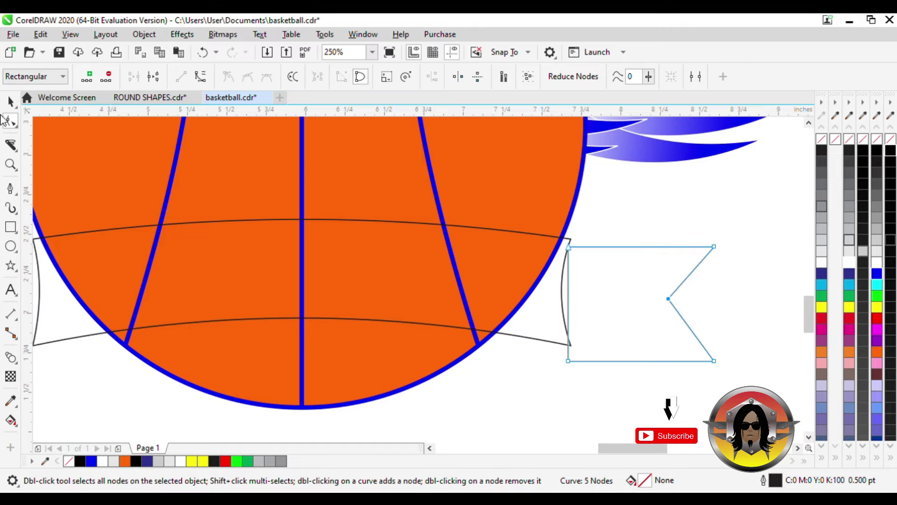
Rotate the swallowtail piece clockwise to about 350.7° and position it slightly below the banner's right end.
{"action": "left_click", "coordinate": [10, 102]}
{"action": "left_click", "coordinate": [673, 305]}
{"action": "left_click_drag", "start_coordinate": [718, 245], "coordinate": [743, 247]}
{"action": "left_click", "coordinate": [750, 233]}
{"action": "left_click_drag", "start_coordinate": [669, 258], "coordinate": [638, 302]}
Convert the tail's top and bottom edges to curves and arch both upward.
{"action": "left_click", "coordinate": [11, 121]}
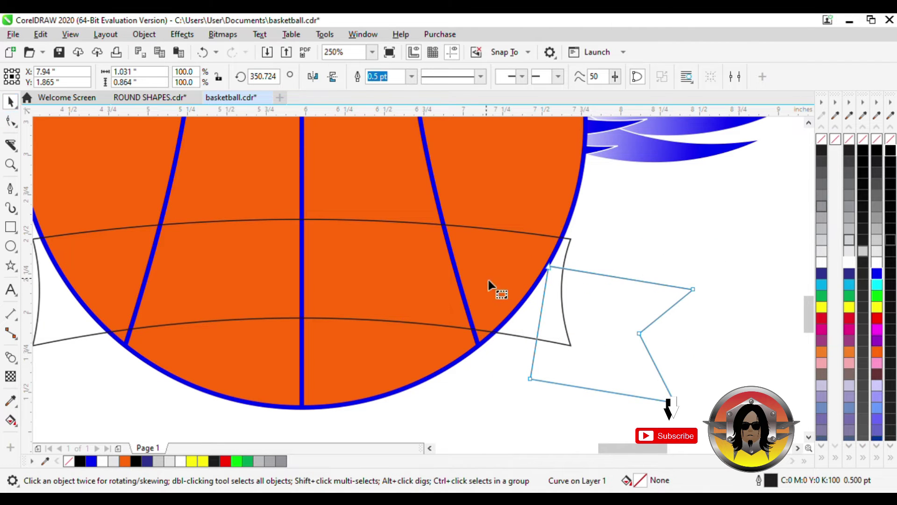
{"action": "left_click", "coordinate": [621, 278]}
{"action": "left_click", "coordinate": [200, 77]}
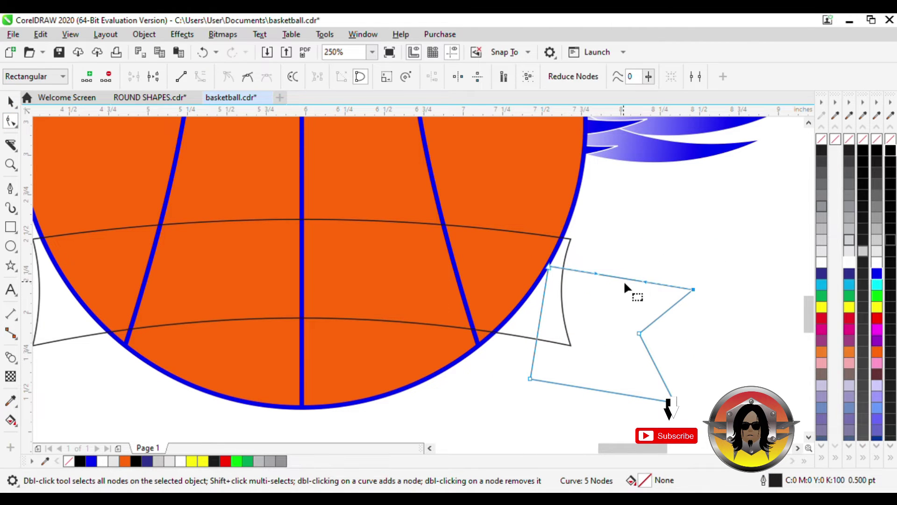
{"action": "left_click_drag", "start_coordinate": [618, 278], "coordinate": [616, 270]}
{"action": "left_click", "coordinate": [597, 388]}
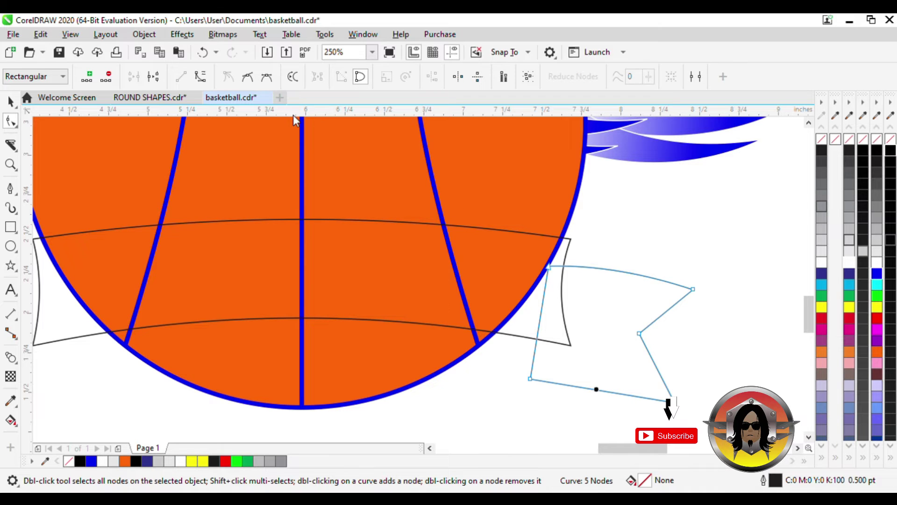
{"action": "left_click_drag", "start_coordinate": [601, 390], "coordinate": [601, 376]}
Adjust the tail's lower corner and notch, and bend both notch edges into smooth curves.
{"action": "left_click_drag", "start_coordinate": [530, 378], "coordinate": [584, 366]}
{"action": "left_click_drag", "start_coordinate": [639, 332], "coordinate": [660, 312]}
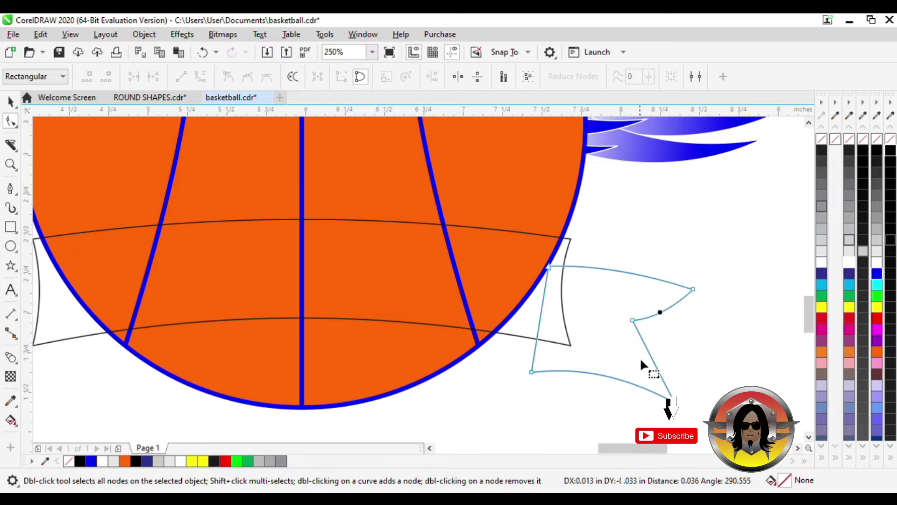
{"action": "left_click", "coordinate": [200, 76]}
{"action": "left_click_drag", "start_coordinate": [652, 356], "coordinate": [658, 354]}
{"action": "scroll", "coordinate": [640, 327], "scroll_direction": "down", "scroll_amount": 1}
{"action": "scroll", "coordinate": [632, 326], "scroll_direction": "up", "scroll_amount": 1}
Draw a triangular fold between the banner's lower right corner and the tail's inner corners, and fill it with 20% black.
{"action": "key", "text": "space"}
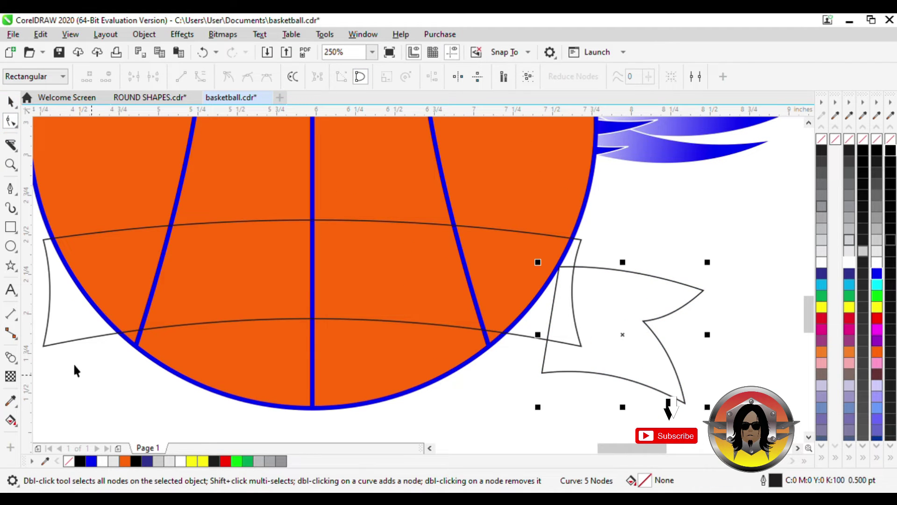
{"action": "key", "text": "space"}
{"action": "left_click", "coordinate": [581, 346]}
{"action": "left_click", "coordinate": [542, 372]}
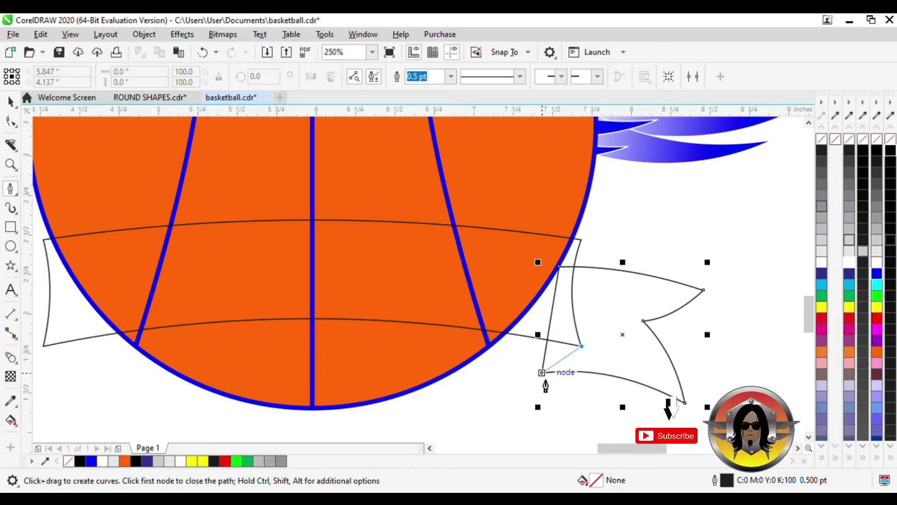
{"action": "left_click", "coordinate": [568, 276]}
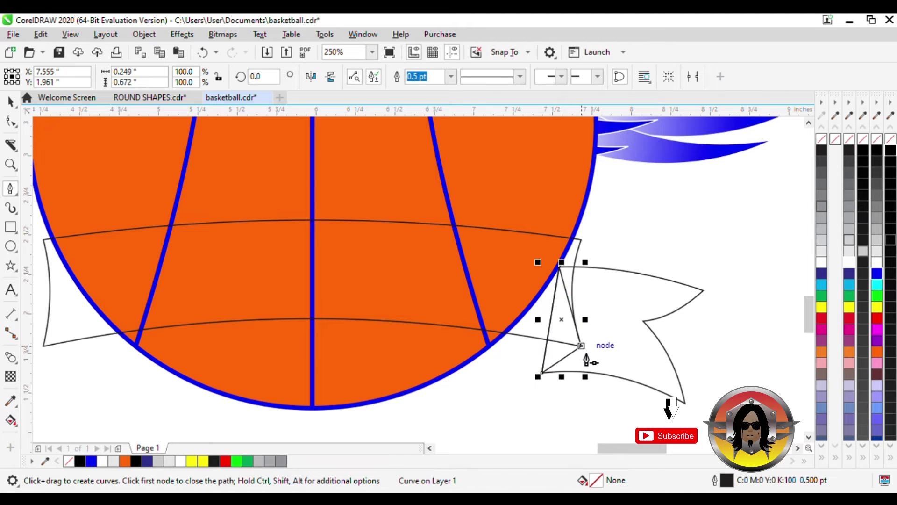
{"action": "key", "text": "space"}
{"action": "left_click", "coordinate": [853, 242]}
Fill the banner and the tail with blue and bring the banner in front of the tail and fold.
{"action": "left_click", "coordinate": [615, 297]}
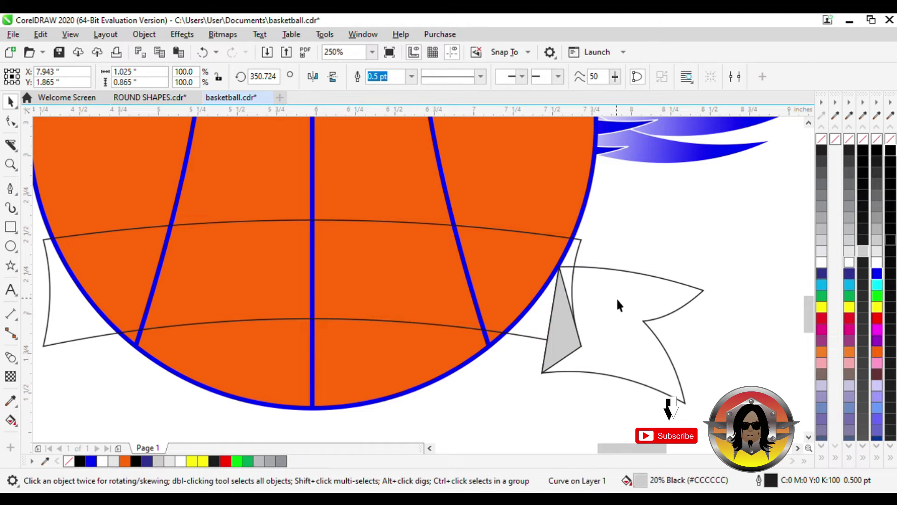
{"action": "left_click", "coordinate": [496, 262]}
{"action": "left_click", "coordinate": [877, 273]}
{"action": "left_click", "coordinate": [624, 315]}
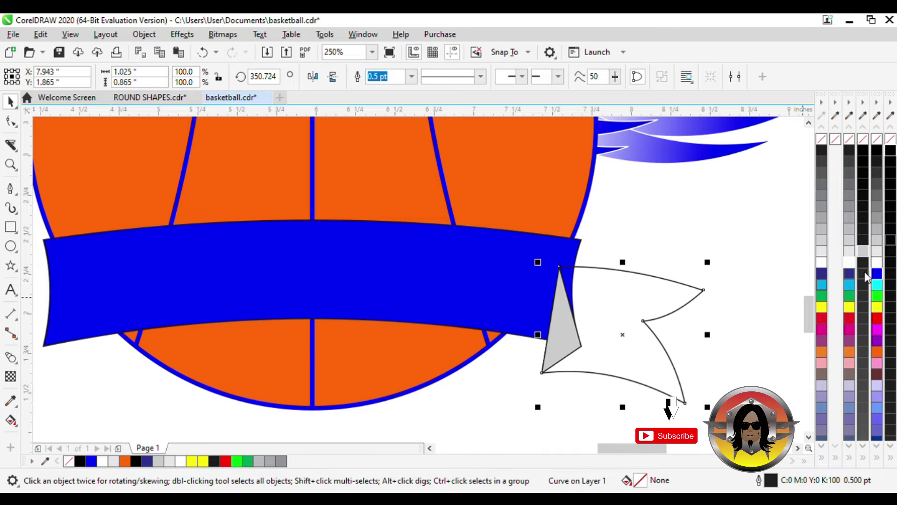
{"action": "left_click", "coordinate": [877, 272]}
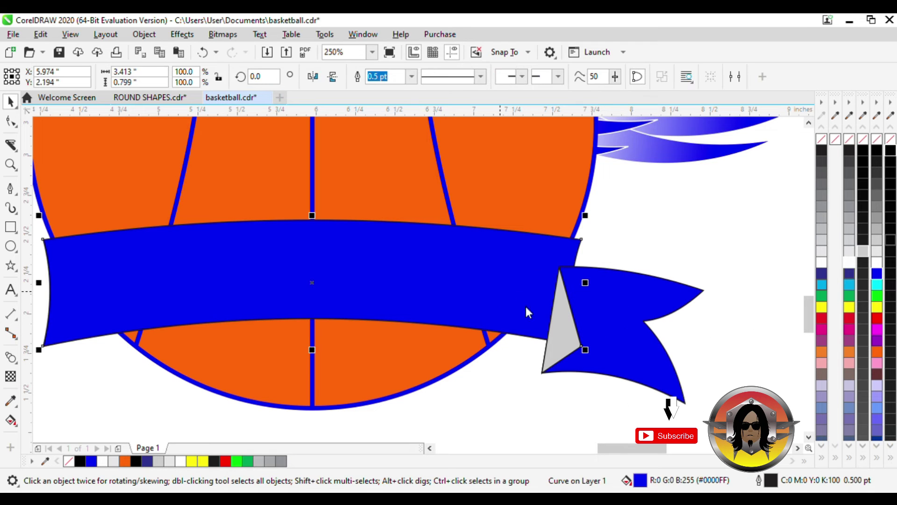
{"action": "left_click", "coordinate": [713, 214]}
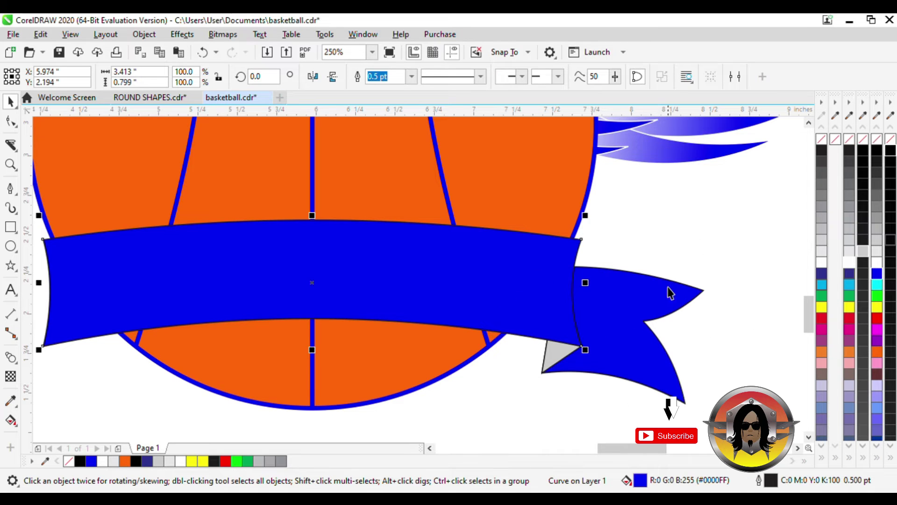
Group the right tail with its fold and place a mirrored copy at the banner's left end.
{"action": "left_click", "coordinate": [621, 341]}
{"action": "left_click", "coordinate": [559, 358], "text": "shift"}
{"action": "key", "text": "ctrl+g"}
{"action": "scroll", "coordinate": [653, 332], "scroll_direction": "down", "scroll_amount": 1}
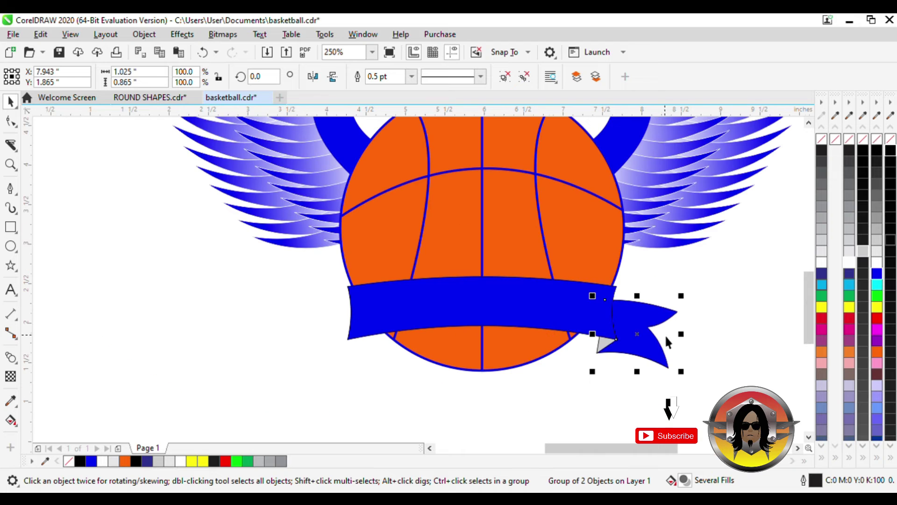
{"action": "left_click_drag", "start_coordinate": [682, 334], "coordinate": [580, 343]}
{"action": "right_click", "coordinate": [580, 343]}
{"action": "left_click_drag", "start_coordinate": [587, 346], "coordinate": [359, 344]}
{"action": "scroll", "coordinate": [360, 344], "scroll_direction": "up", "scroll_amount": 2}
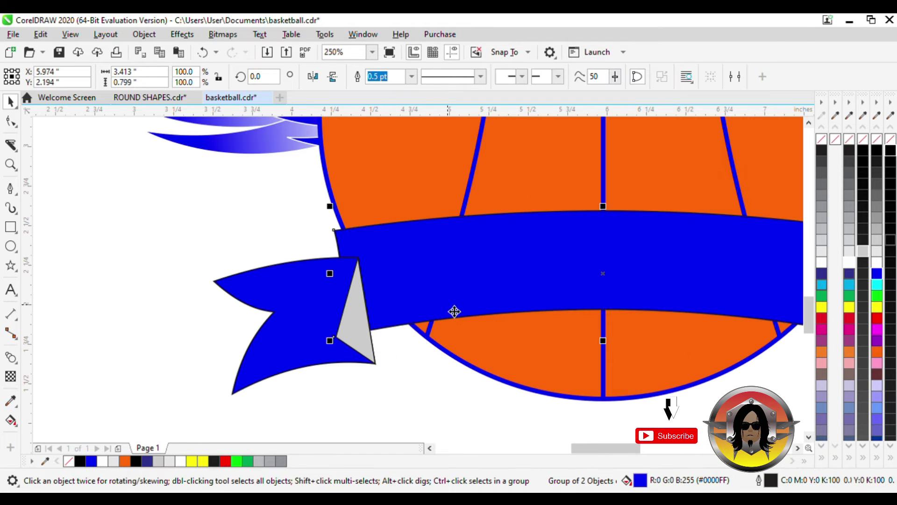
Bring the banner in front of the left tail and group the banner with both tails.
{"action": "key", "text": "shift+Page_Up"}
{"action": "left_click", "coordinate": [187, 368]}
{"action": "scroll", "coordinate": [586, 283], "scroll_direction": "down", "scroll_amount": 1}
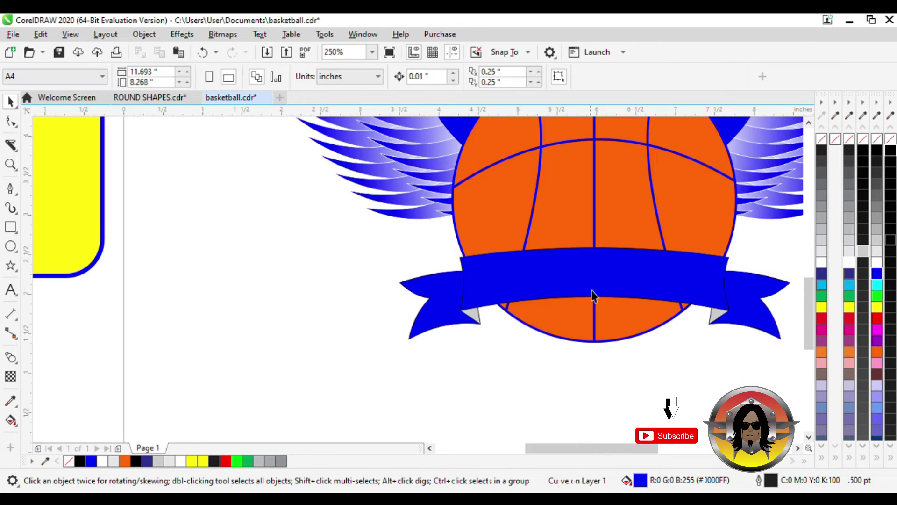
{"action": "scroll", "coordinate": [485, 336], "scroll_direction": "up", "scroll_amount": 1}
{"action": "scroll", "coordinate": [421, 324], "scroll_direction": "down", "scroll_amount": 2}
{"action": "left_click_drag", "start_coordinate": [652, 357], "coordinate": [316, 249]}
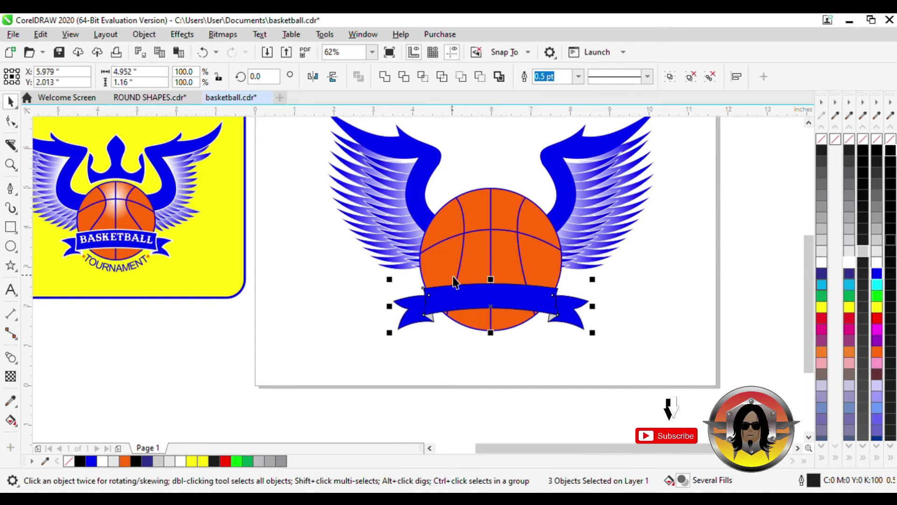
{"action": "key", "text": "ctrl+g"}
Give the grouped ribbon a white outline 2.0 pt wide.
{"action": "scroll", "coordinate": [513, 304], "scroll_direction": "up", "scroll_amount": 2}
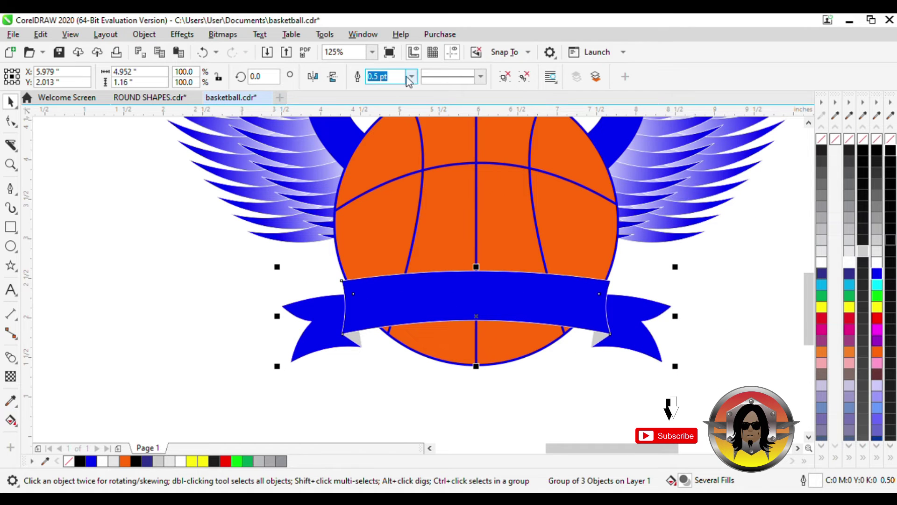
{"action": "type", "text": "2"}
{"action": "key", "text": "Return"}
{"action": "scroll", "coordinate": [385, 159], "scroll_direction": "down", "scroll_amount": 2}
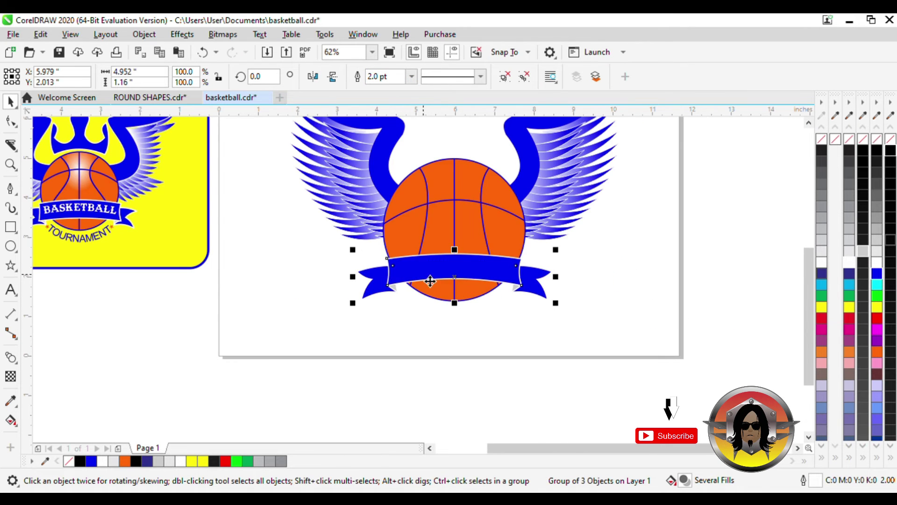
{"action": "scroll", "coordinate": [392, 277], "scroll_direction": "up", "scroll_amount": 2}
{"action": "left_click", "coordinate": [381, 255]}
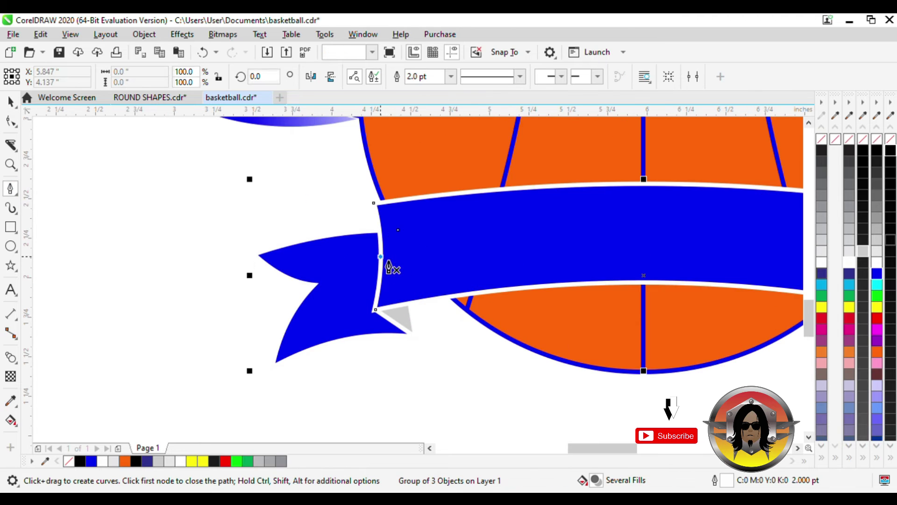
{"action": "scroll", "coordinate": [406, 287], "scroll_direction": "down", "scroll_amount": 2}
{"action": "scroll", "coordinate": [539, 285], "scroll_direction": "up", "scroll_amount": 3}
{"action": "double_click", "coordinate": [464, 257]}
{"action": "scroll", "coordinate": [464, 256], "scroll_direction": "down", "scroll_amount": 2}
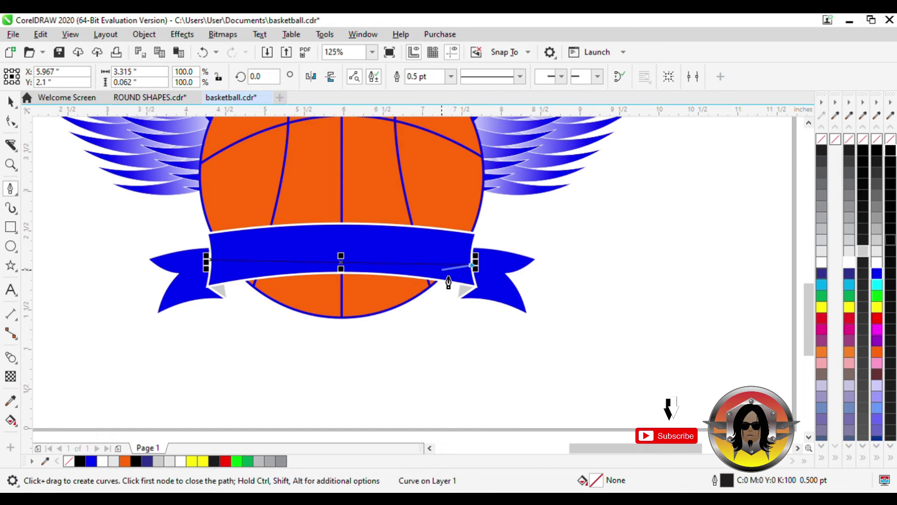
{"action": "scroll", "coordinate": [474, 277], "scroll_direction": "up", "scroll_amount": 4}
{"action": "scroll", "coordinate": [504, 268], "scroll_direction": "down", "scroll_amount": 4}
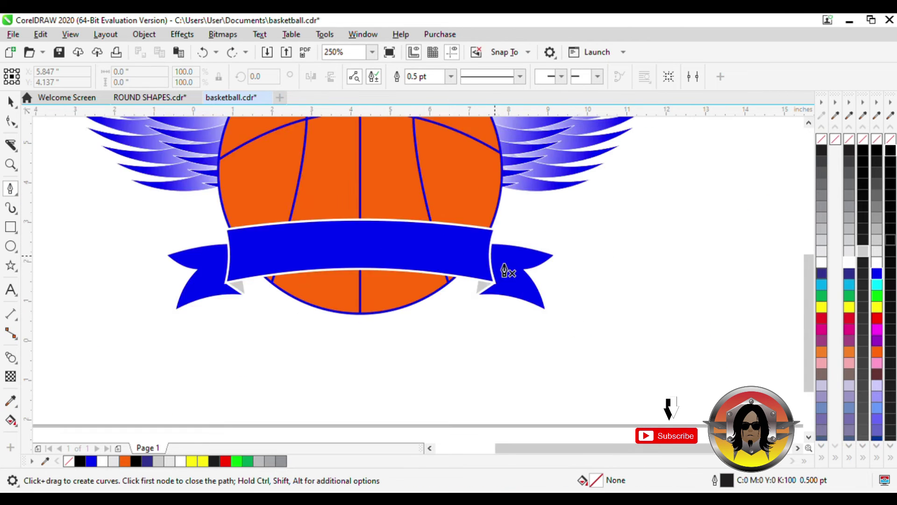
{"action": "left_click", "coordinate": [364, 259]}
{"action": "scroll", "coordinate": [365, 260], "scroll_direction": "up", "scroll_amount": 4}
{"action": "key", "text": "space"}
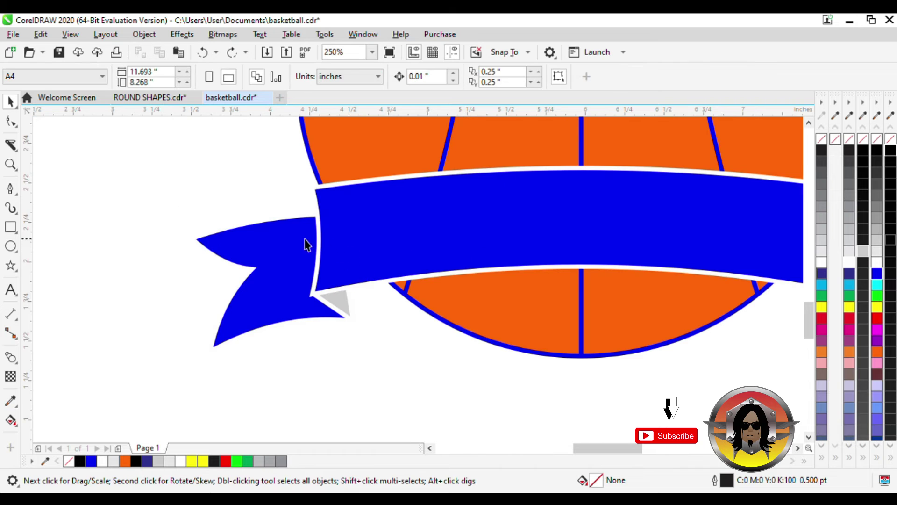
Draw a straight horizontal line across the middle of the banner from its left edge to its right edge.
{"action": "left_click", "coordinate": [318, 239]}
{"action": "scroll", "coordinate": [304, 274], "scroll_direction": "down", "scroll_amount": 2}
{"action": "scroll", "coordinate": [374, 270], "scroll_direction": "down", "scroll_amount": 1}
{"action": "scroll", "coordinate": [444, 266], "scroll_direction": "up", "scroll_amount": 1}
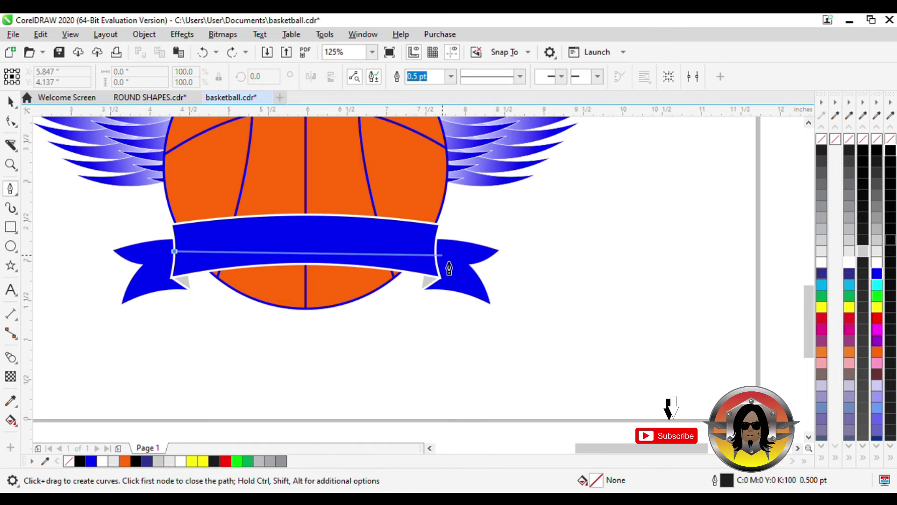
{"action": "left_click", "coordinate": [437, 255]}
{"action": "key", "text": "space"}
Convert the line to a curve and arch it upward to follow the banner's shape.
{"action": "key", "text": "F10"}
{"action": "scroll", "coordinate": [300, 264], "scroll_direction": "up", "scroll_amount": 2}
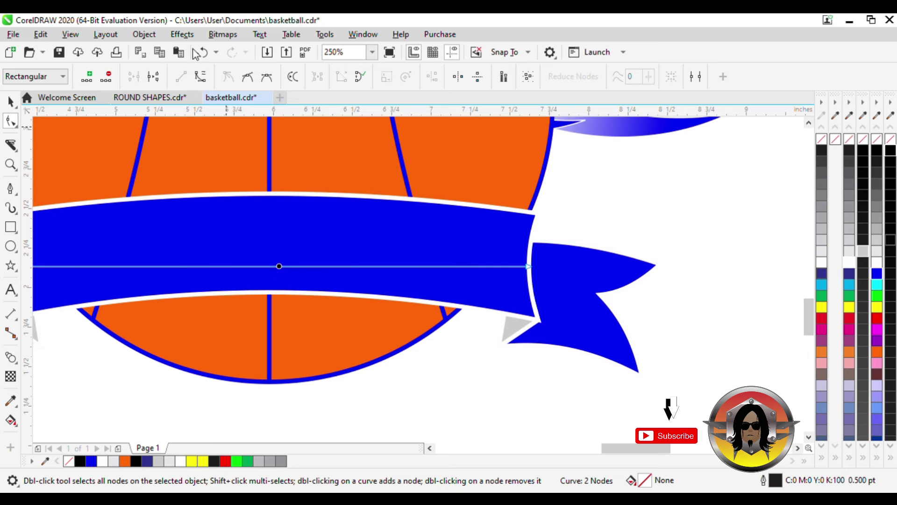
{"action": "left_click", "coordinate": [199, 76]}
{"action": "left_click_drag", "start_coordinate": [267, 274], "coordinate": [268, 250]}
{"action": "scroll", "coordinate": [254, 188], "scroll_direction": "down", "scroll_amount": 4}
Add the text "BASKETBALL" below the ball in the Texas Tango BOLD PERSONAL USE font at 24 pt.
{"action": "left_click", "coordinate": [7, 292]}
{"action": "left_click", "coordinate": [213, 327]}
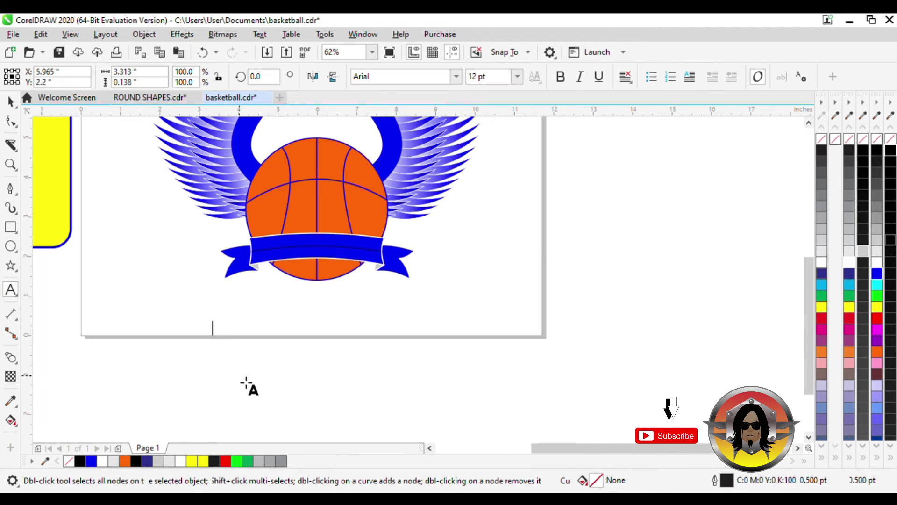
{"action": "type", "text": "BASKETBALL"}
{"action": "key", "text": "ctrl+a"}
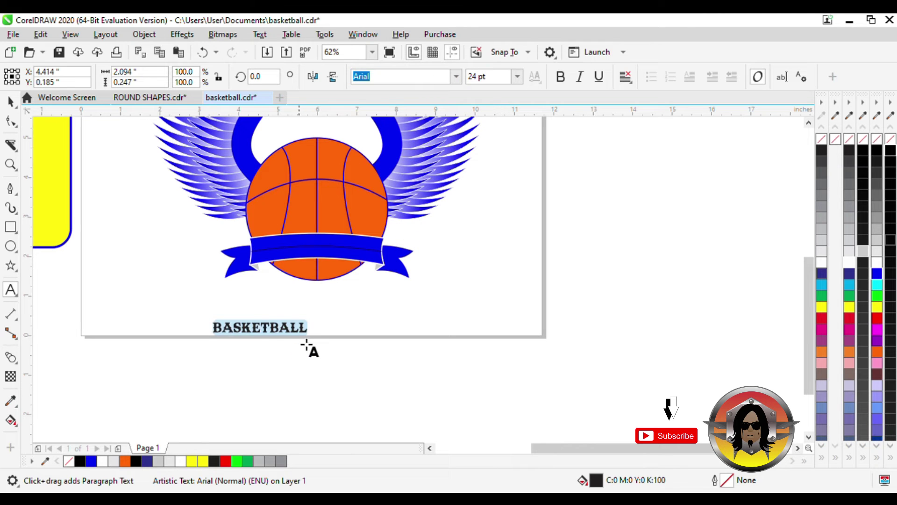
Enlarge the BASKETBALL text to about 32.3 pt and move it onto the banner.
{"action": "left_click_drag", "start_coordinate": [316, 341], "coordinate": [354, 361]}
{"action": "key", "text": "ctrl+space"}
{"action": "left_click_drag", "start_coordinate": [287, 331], "coordinate": [317, 268]}
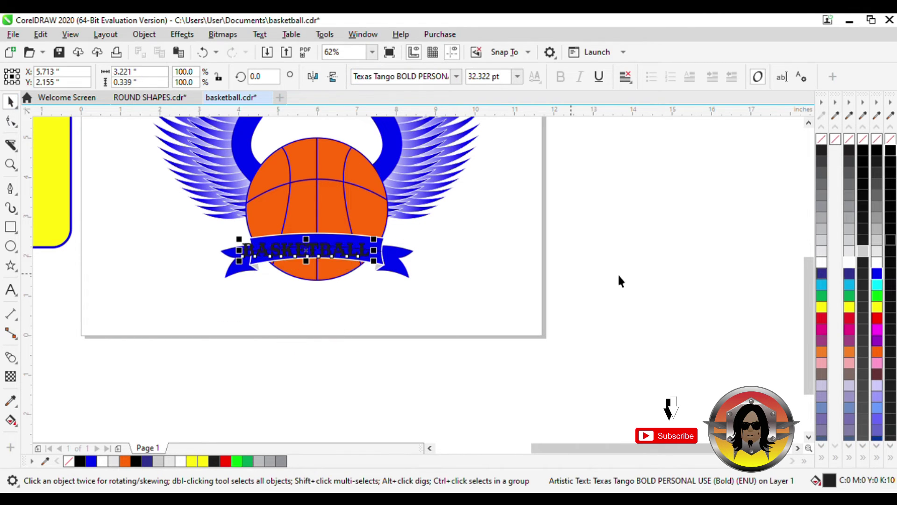
Fill the BASKETBALL text with white and fit it to the curved line on the banner.
{"action": "left_click", "coordinate": [877, 263]}
{"action": "scroll", "coordinate": [330, 252], "scroll_direction": "up", "scroll_amount": 2}
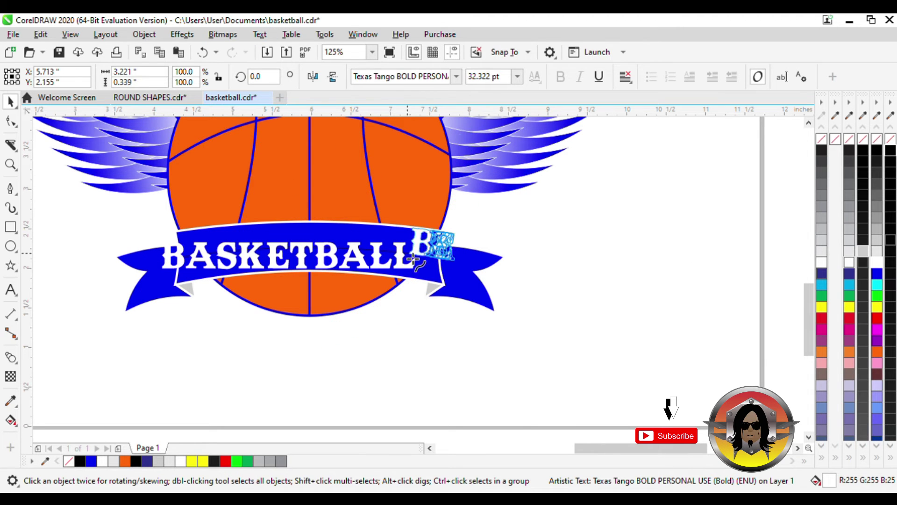
{"action": "left_click", "coordinate": [169, 265]}
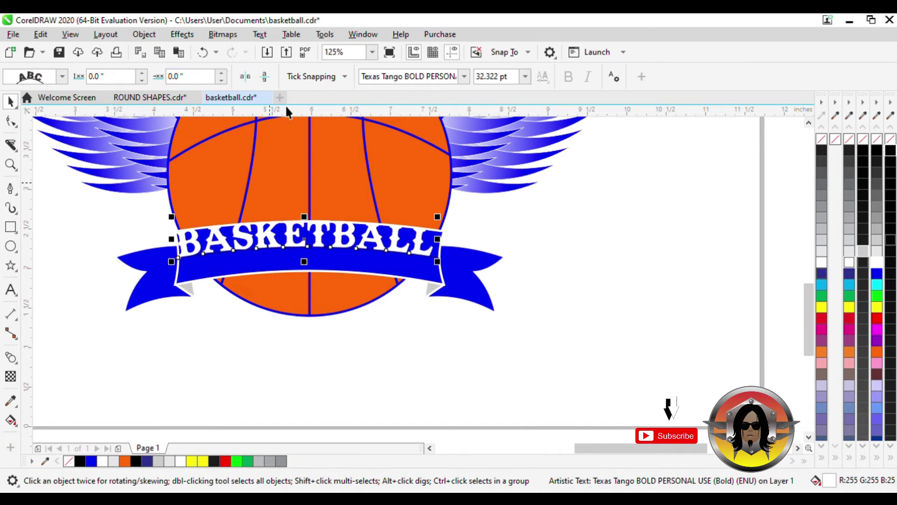
Set the BASKETBALL text's distance from the path to -0.15" and its offset along the path to 0.05".
{"action": "left_click", "coordinate": [221, 80]}
{"action": "left_click", "coordinate": [221, 73]}
{"action": "left_click", "coordinate": [221, 72]}
{"action": "left_click", "coordinate": [142, 81]}
{"action": "left_click", "coordinate": [142, 80]}
{"action": "left_click", "coordinate": [142, 80]}
{"action": "left_click", "coordinate": [142, 81]}
Set the BASKETBALL text size to 31 pt and its offset along the path to 0.1".
{"action": "key", "text": "F8"}
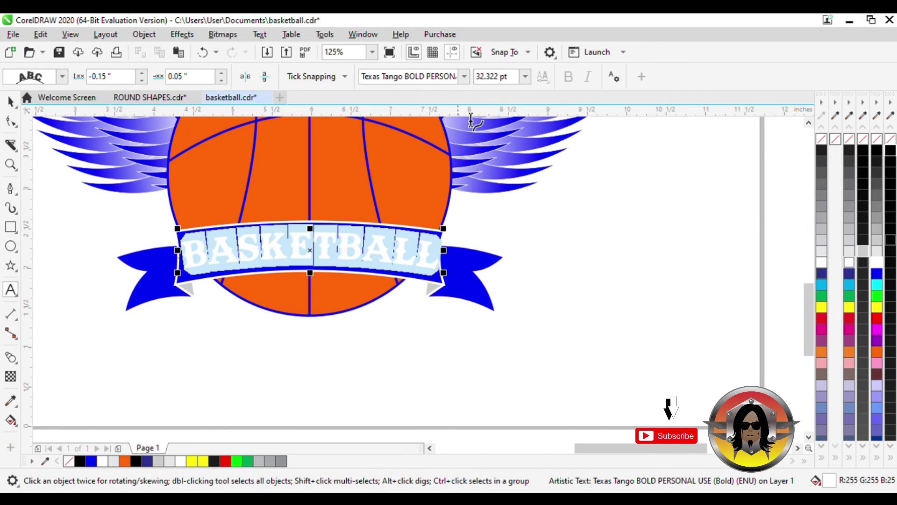
{"action": "type", "text": "31"}
{"action": "key", "text": "Return"}
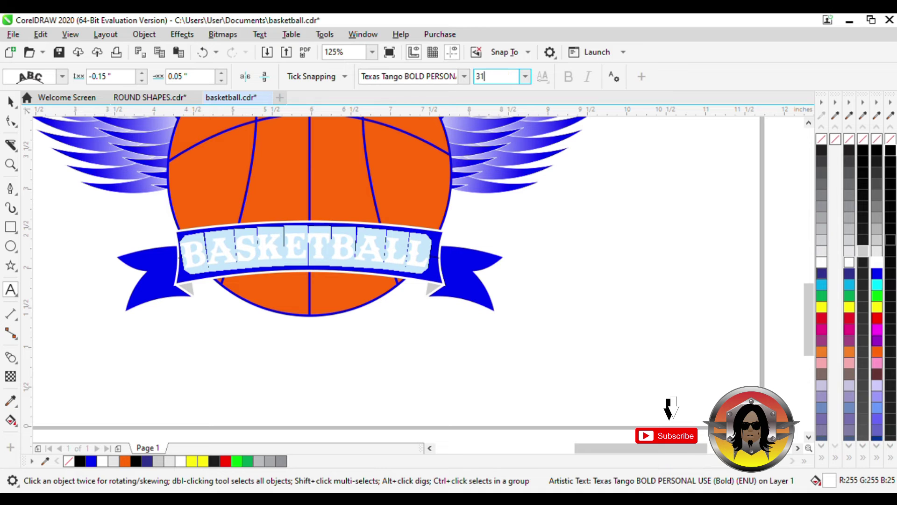
{"action": "left_click", "coordinate": [10, 100]}
{"action": "left_click", "coordinate": [220, 72]}
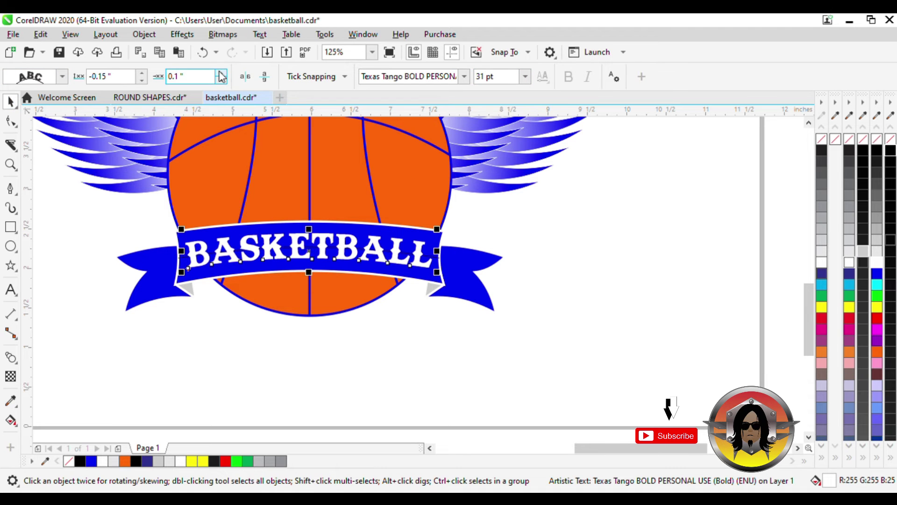
Delete the guide curve under the BASKETBALL text while keeping the text arched.
{"action": "left_click", "coordinate": [344, 348]}
{"action": "double_click", "coordinate": [437, 258]}
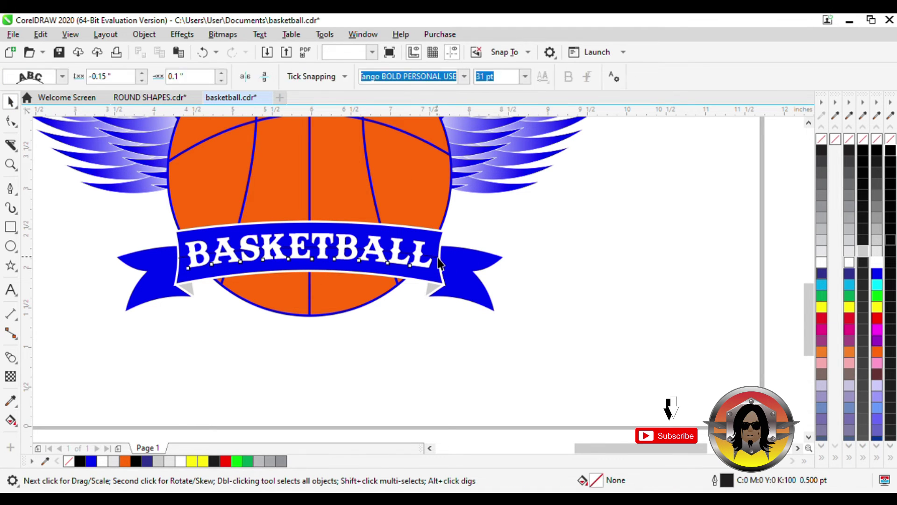
{"action": "key", "text": "Delete"}
Add the text "TOURNAMENT" in Arial 24 pt below the banner and fill it with blue (#0000FF).
{"action": "scroll", "coordinate": [452, 252], "scroll_direction": "down", "scroll_amount": 3}
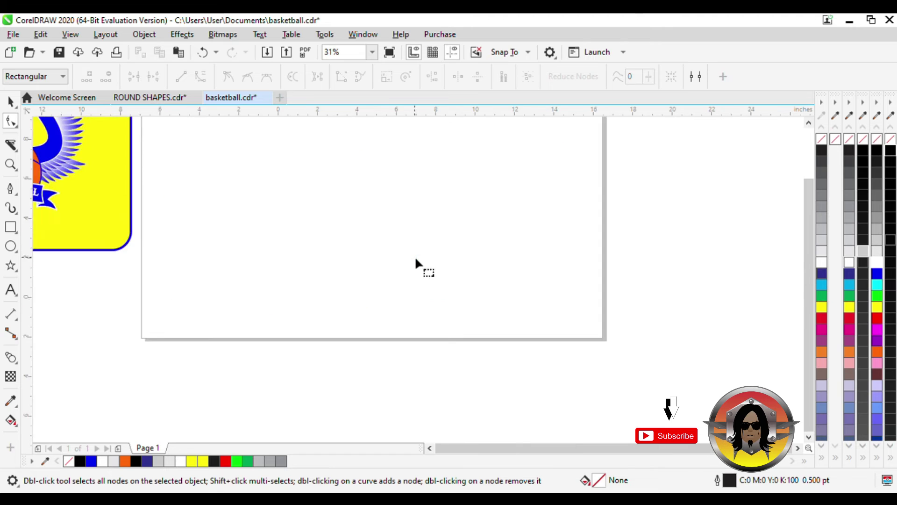
{"action": "scroll", "coordinate": [314, 247], "scroll_direction": "up", "scroll_amount": 3}
{"action": "left_click", "coordinate": [797, 448]}
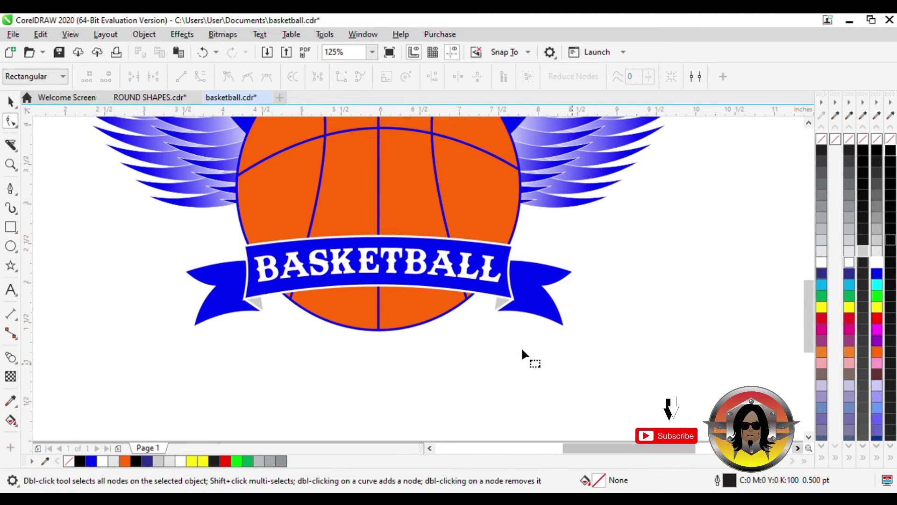
{"action": "left_click", "coordinate": [11, 290]}
{"action": "left_click", "coordinate": [309, 348]}
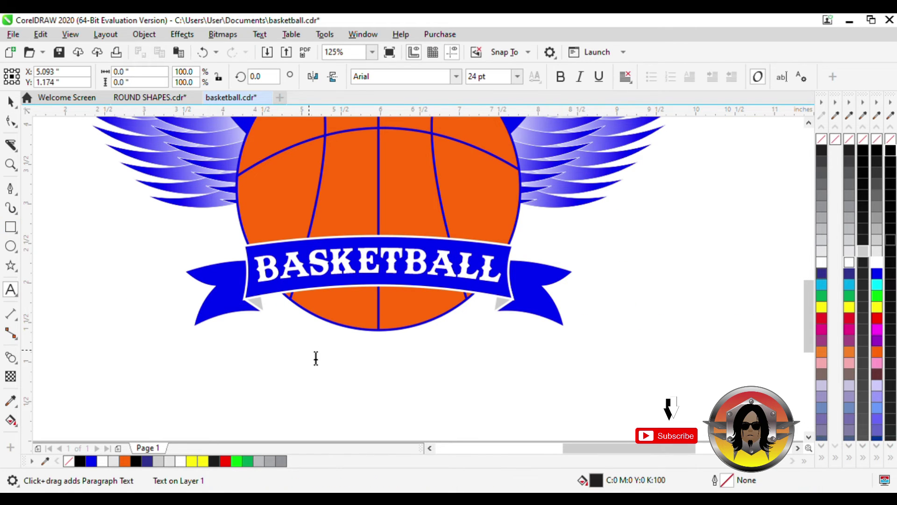
{"action": "type", "text": "TOURNAMENT"}
{"action": "left_click", "coordinate": [9, 103]}
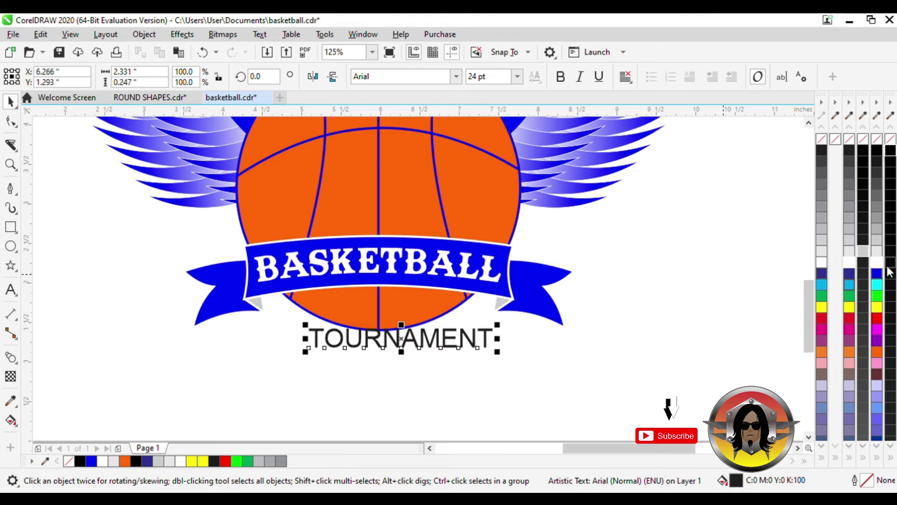
{"action": "scroll", "coordinate": [416, 219], "scroll_direction": "down", "scroll_amount": 1}
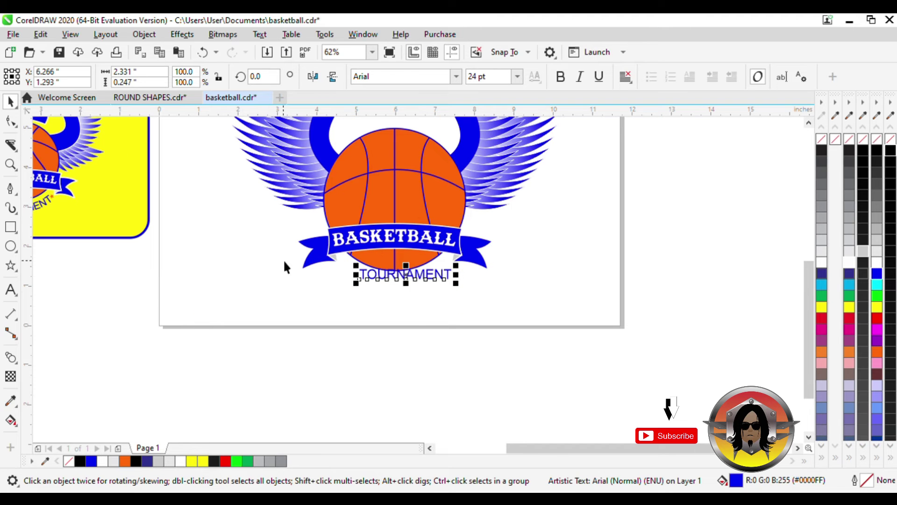
Move the TOURNAMENT text below the ball and place a circle about 4.27" in diameter around the basketball.
{"action": "left_click_drag", "start_coordinate": [420, 307], "coordinate": [409, 334]}
{"action": "key", "text": "F7"}
{"action": "left_click_drag", "start_coordinate": [401, 206], "coordinate": [342, 134]}
{"action": "key", "text": "Up"}
{"action": "key", "text": "Up"}
{"action": "key", "text": "Up"}
{"action": "key", "text": "Up"}
{"action": "key", "text": "Up"}
{"action": "key", "text": "Up"}
{"action": "key", "text": "Up"}
{"action": "key", "text": "Up"}
{"action": "key", "text": "Up"}
{"action": "key", "text": "Up"}
{"action": "key", "text": "Up"}
{"action": "key", "text": "Up"}
{"action": "key", "text": "Up"}
{"action": "key", "text": "Up"}
Fit the TOURNAMENT text to the bottom of the circle and mirror it both ways so it reads upright inside.
{"action": "left_click", "coordinate": [10, 101]}
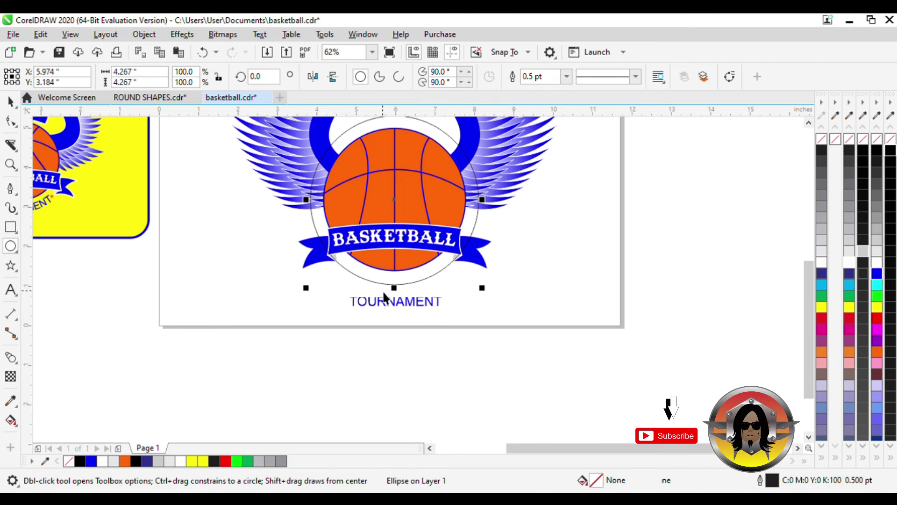
{"action": "left_click", "coordinate": [385, 298]}
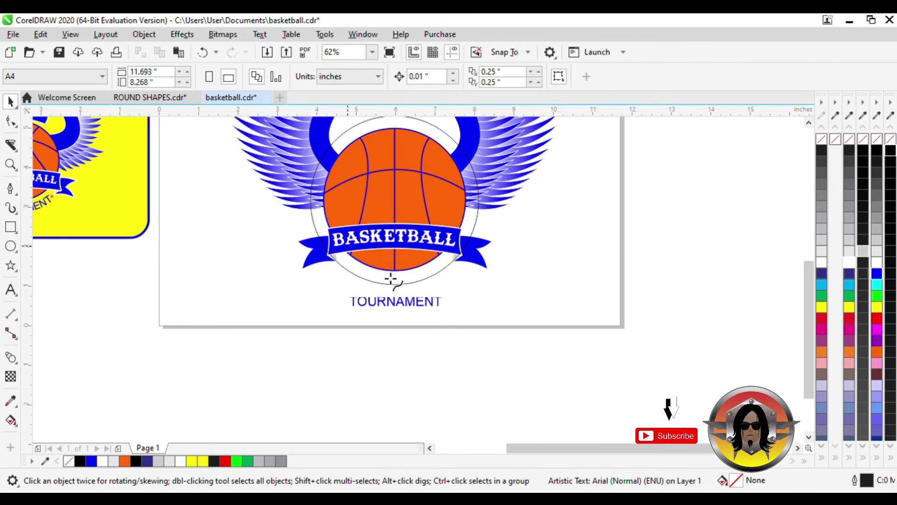
{"action": "left_click", "coordinate": [397, 291]}
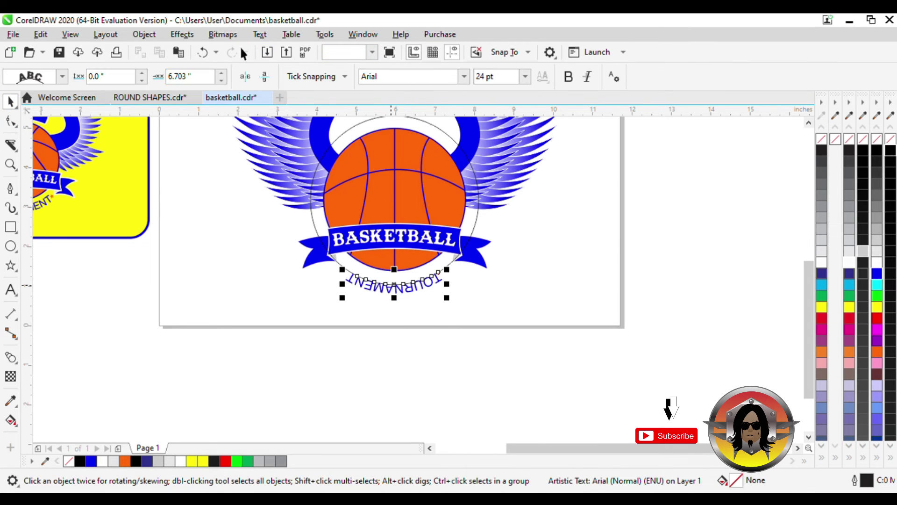
{"action": "left_click", "coordinate": [245, 76]}
{"action": "left_click", "coordinate": [264, 76]}
Set the TOURNAMENT text's distance from the circle to 0.05" and offset to 6.853", and enlarge it to about 27.6 pt.
{"action": "left_click", "coordinate": [141, 80]}
{"action": "left_click", "coordinate": [142, 72]}
{"action": "left_click", "coordinate": [141, 73]}
{"action": "left_click", "coordinate": [219, 80]}
{"action": "left_click", "coordinate": [222, 73]}
{"action": "left_click", "coordinate": [221, 73]}
{"action": "left_click", "coordinate": [222, 73]}
{"action": "left_click", "coordinate": [221, 73]}
{"action": "left_click_drag", "start_coordinate": [439, 290], "coordinate": [453, 303]}
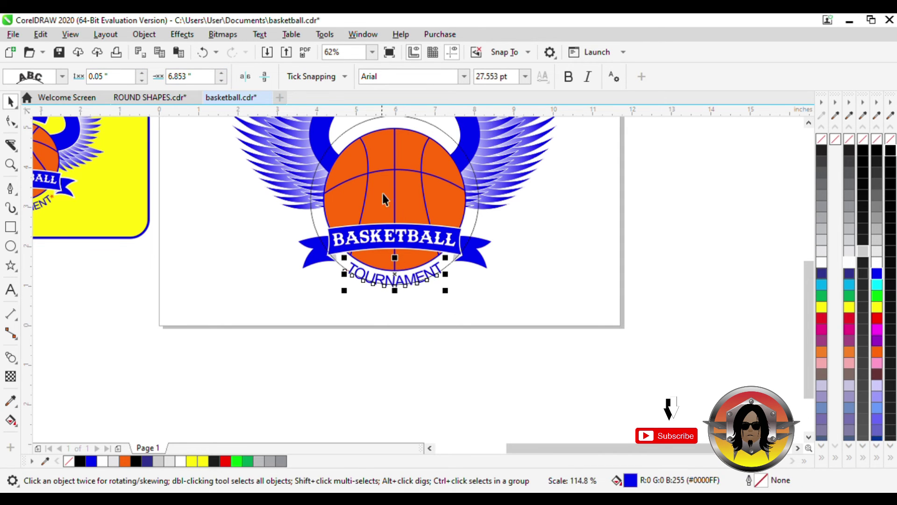
Try an offset of 6.803" for the TOURNAMENT text along the circle.
{"action": "left_click", "coordinate": [248, 285]}
{"action": "left_click", "coordinate": [310, 202]}
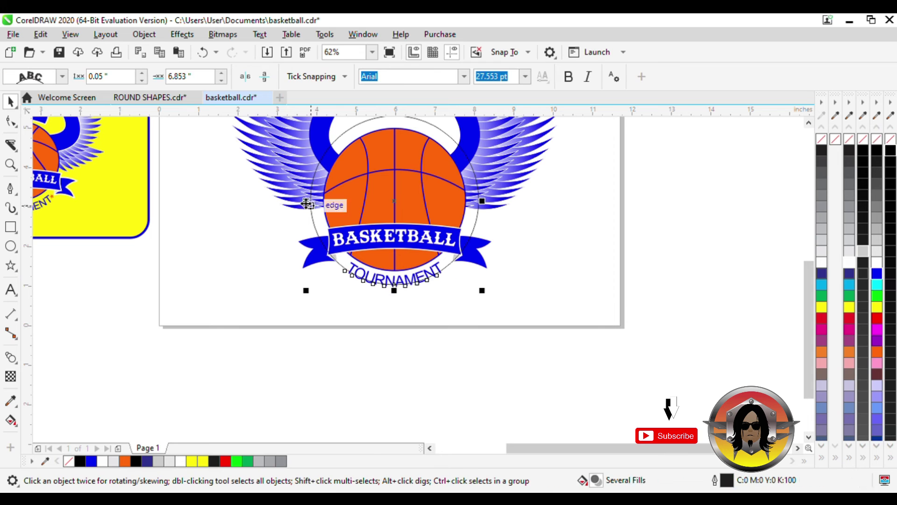
{"action": "left_click", "coordinate": [221, 74]}
{"action": "left_click", "coordinate": [222, 81]}
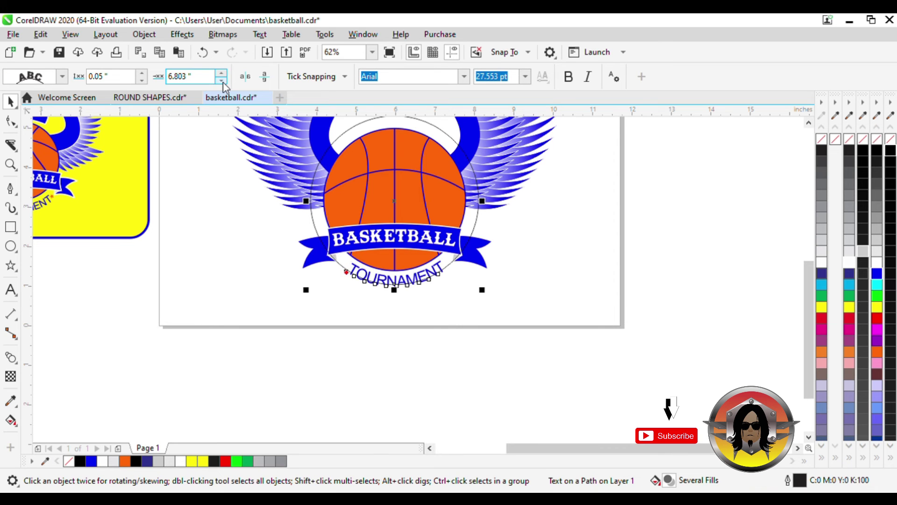
Delete the guide circle around the basketball while keeping the curved TOURNAMENT text.
{"action": "left_click", "coordinate": [473, 209]}
{"action": "left_click", "coordinate": [474, 209]}
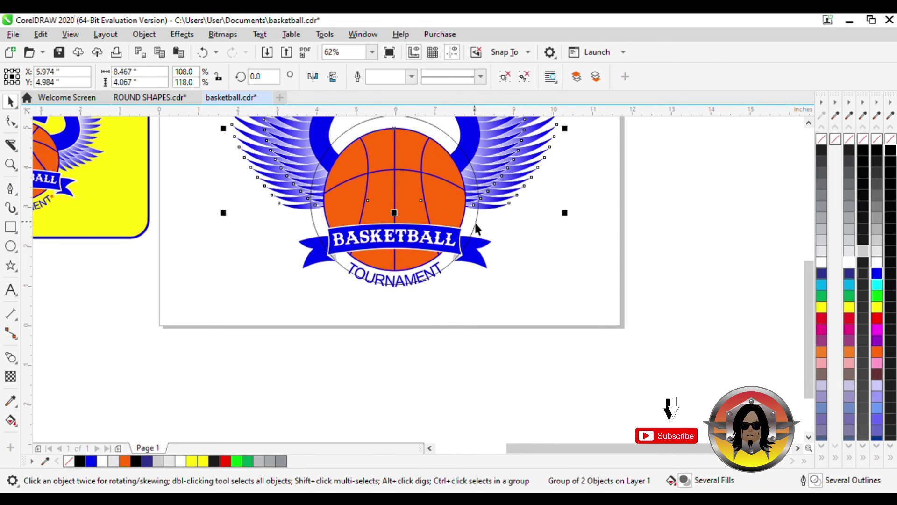
{"action": "left_click", "coordinate": [476, 223]}
{"action": "left_click", "coordinate": [475, 222]}
{"action": "key", "text": "Delete"}
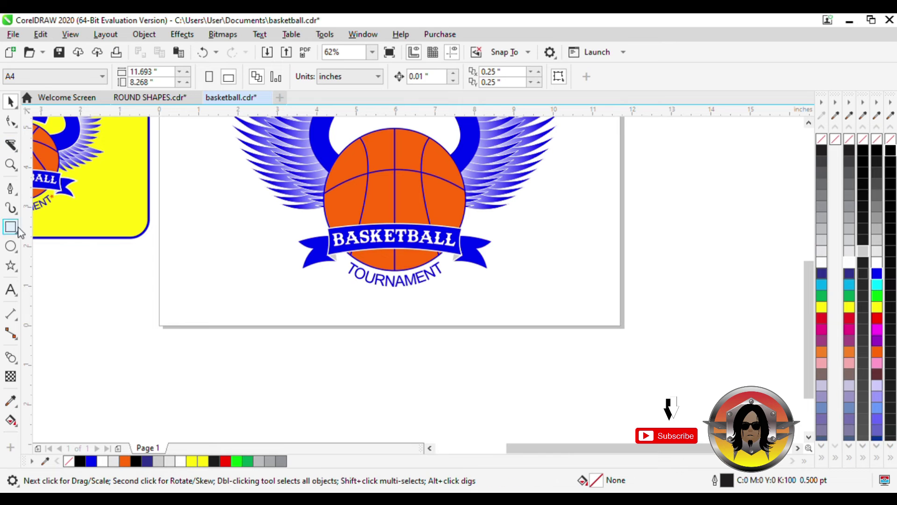
Draw a five-pointed star about 0.16" wide after TOURNAMENT, filled orange (#FF6600) with no outline.
{"action": "scroll", "coordinate": [449, 275], "scroll_direction": "up", "scroll_amount": 3}
{"action": "left_click_drag", "start_coordinate": [428, 263], "coordinate": [394, 229]}
{"action": "right_click", "coordinate": [827, 141]}
{"action": "left_click", "coordinate": [821, 351]}
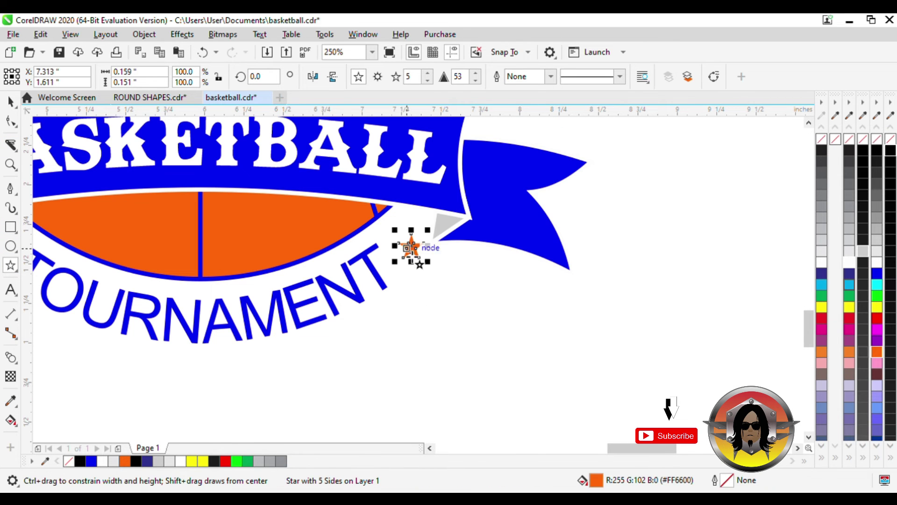
Rotate the star to about 34.9° and enlarge it to about 0.2" wide.
{"action": "left_click", "coordinate": [11, 102]}
{"action": "scroll", "coordinate": [401, 246], "scroll_direction": "up", "scroll_amount": 2}
{"action": "left_click", "coordinate": [421, 252]}
{"action": "left_click_drag", "start_coordinate": [389, 199], "coordinate": [377, 248]}
{"action": "scroll", "coordinate": [542, 256], "scroll_direction": "down", "scroll_amount": 2}
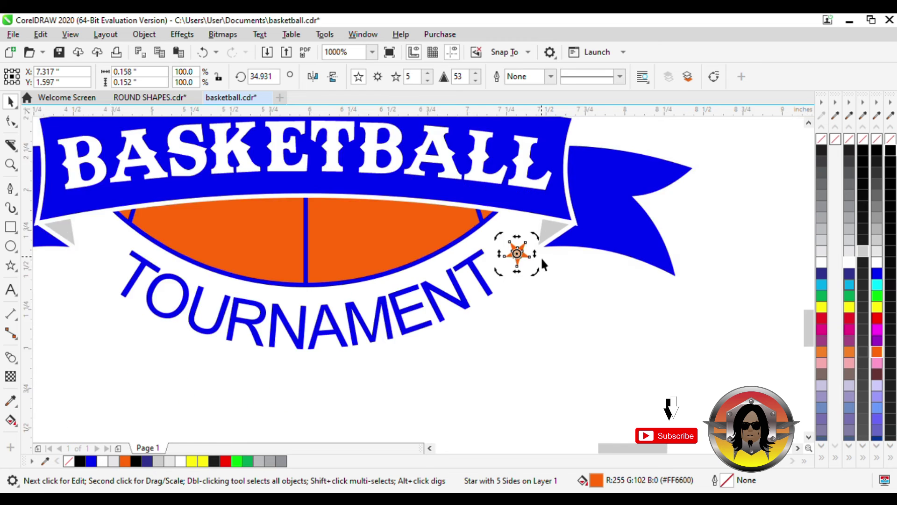
{"action": "scroll", "coordinate": [533, 256], "scroll_direction": "down", "scroll_amount": 2}
{"action": "scroll", "coordinate": [520, 237], "scroll_direction": "up", "scroll_amount": 2}
{"action": "left_click", "coordinate": [519, 236]}
{"action": "left_click_drag", "start_coordinate": [540, 257], "coordinate": [547, 266]}
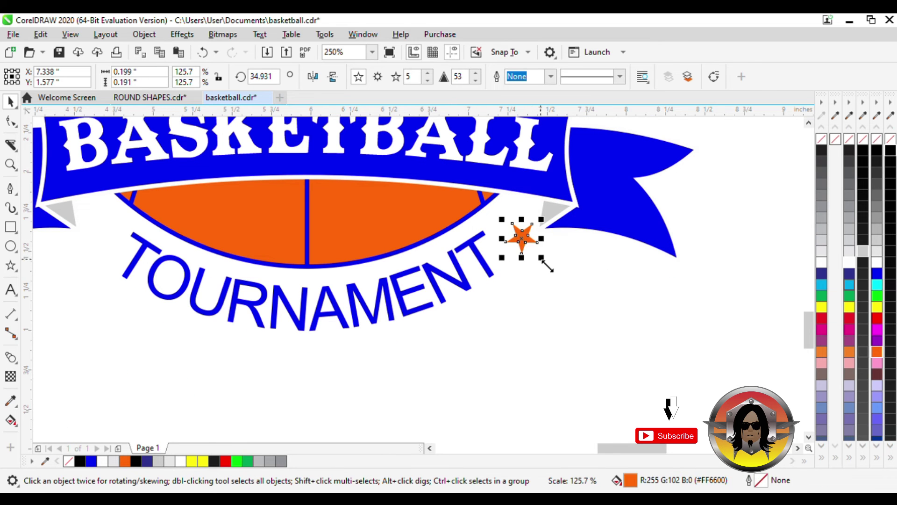
Place a copy of the orange star before the first letter of TOURNAMENT.
{"action": "left_click_drag", "start_coordinate": [525, 237], "coordinate": [108, 232]}
{"action": "scroll", "coordinate": [419, 249], "scroll_direction": "down", "scroll_amount": 2}
{"action": "left_click", "coordinate": [505, 279]}
Draw a rectangle about 1.75" high from the ball's centre line above the basketball and convert it to curves.
{"action": "scroll", "coordinate": [506, 279], "scroll_direction": "down", "scroll_amount": 2}
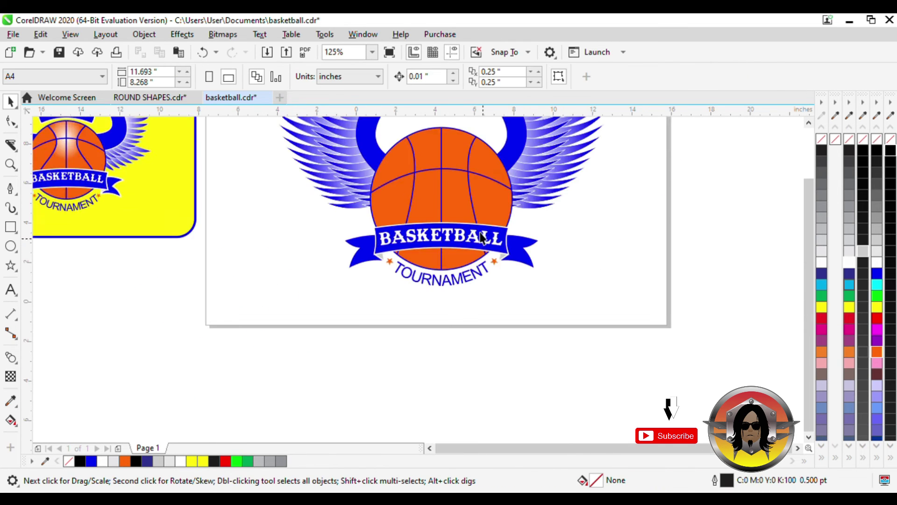
{"action": "scroll", "coordinate": [481, 238], "scroll_direction": "down", "scroll_amount": 2}
{"action": "scroll", "coordinate": [542, 168], "scroll_direction": "up", "scroll_amount": 2}
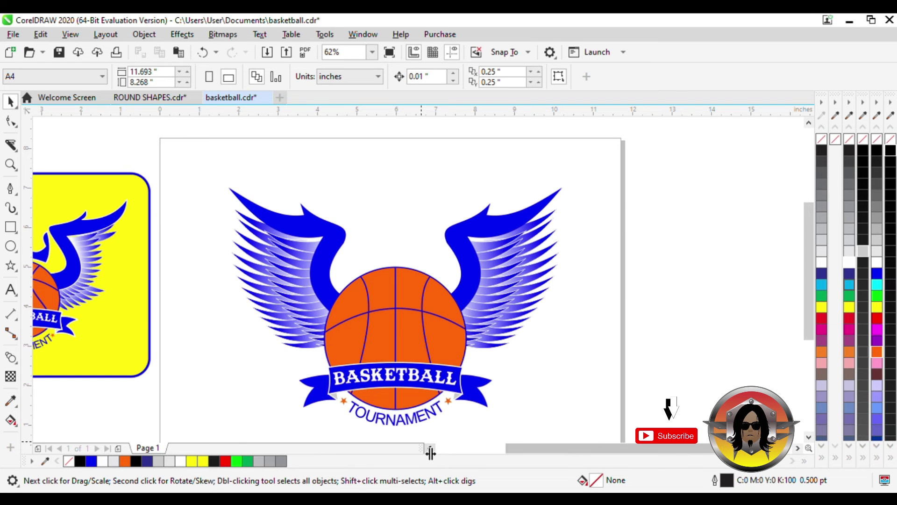
{"action": "left_click", "coordinate": [429, 449]}
{"action": "left_click", "coordinate": [10, 226]}
{"action": "mouse_move", "coordinate": [626, 199]}
{"action": "left_mouse_down"}
{"action": "mouse_move", "coordinate": [652, 267]}
{"action": "mouse_move", "coordinate": [668, 269]}
{"action": "left_mouse_up"}
{"action": "key", "text": "F10"}
{"action": "key", "text": "ctrl+q"}
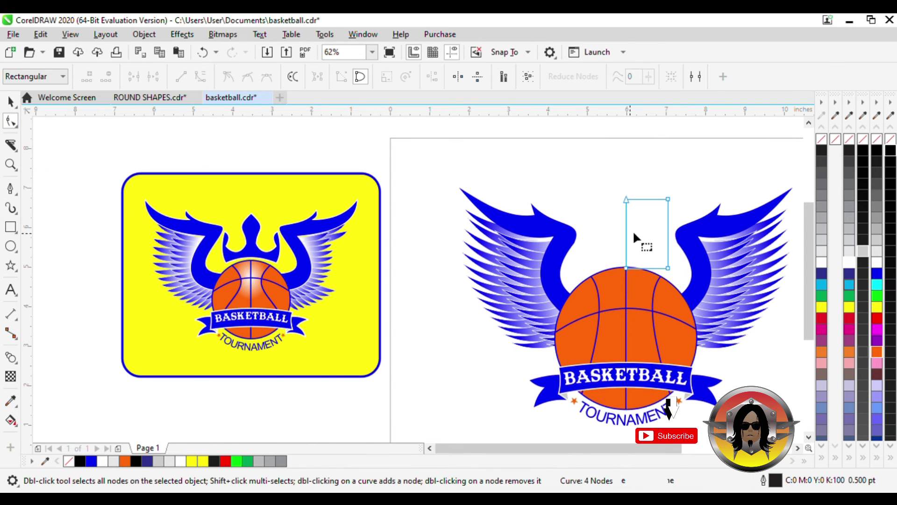
Add nodes to the rectangle and pull its outer upper corner inward to rough out half a crown.
{"action": "left_click_drag", "start_coordinate": [667, 200], "coordinate": [660, 243]}
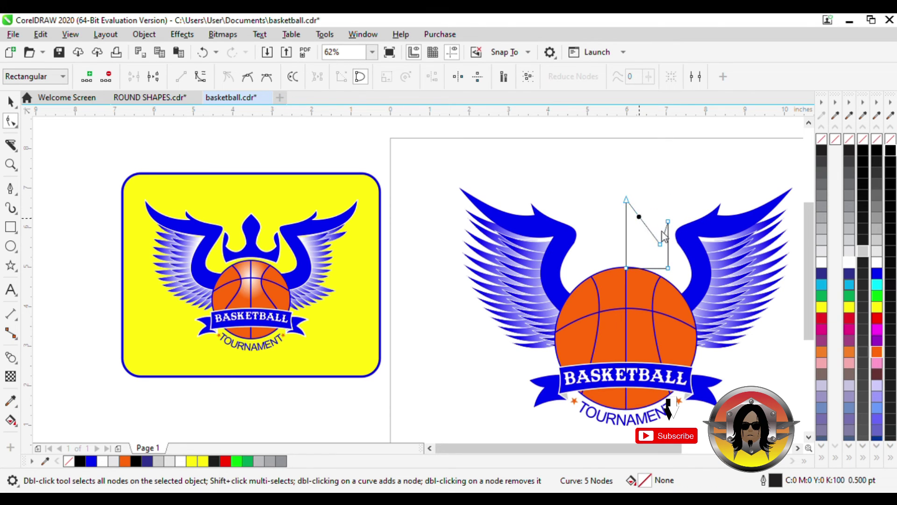
{"action": "double_click", "coordinate": [640, 217]}
{"action": "left_click", "coordinate": [647, 227]}
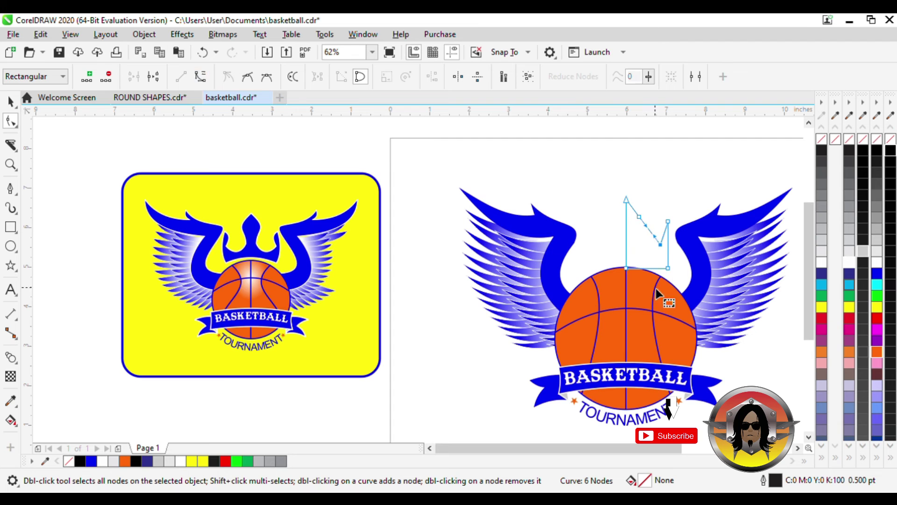
Curve the segment between the crown's central peak and its outer point into a deep U-shaped dip.
{"action": "left_click_drag", "start_coordinate": [650, 231], "coordinate": [643, 250]}
{"action": "scroll", "coordinate": [659, 249], "scroll_direction": "up", "scroll_amount": 2}
{"action": "left_click", "coordinate": [621, 243]}
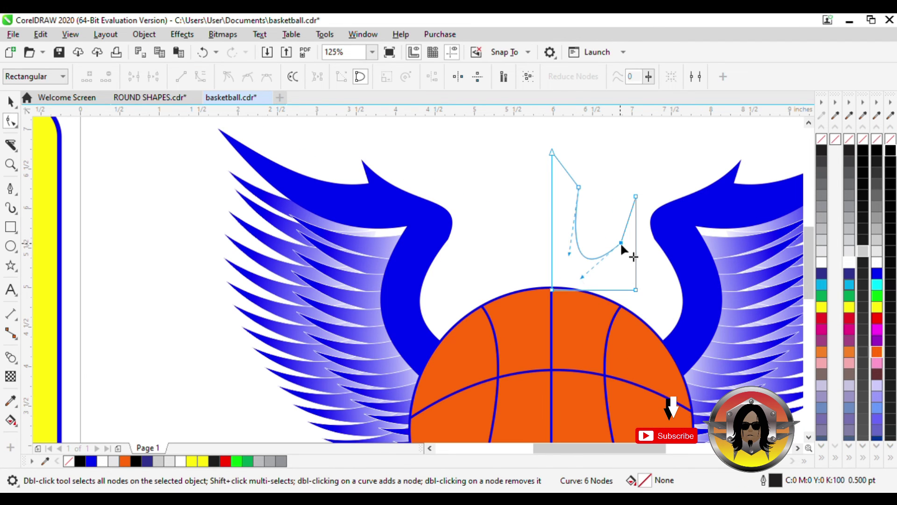
{"action": "left_click_drag", "start_coordinate": [582, 278], "coordinate": [601, 283]}
{"action": "left_click_drag", "start_coordinate": [570, 253], "coordinate": [553, 258]}
{"action": "left_click_drag", "start_coordinate": [619, 255], "coordinate": [625, 253]}
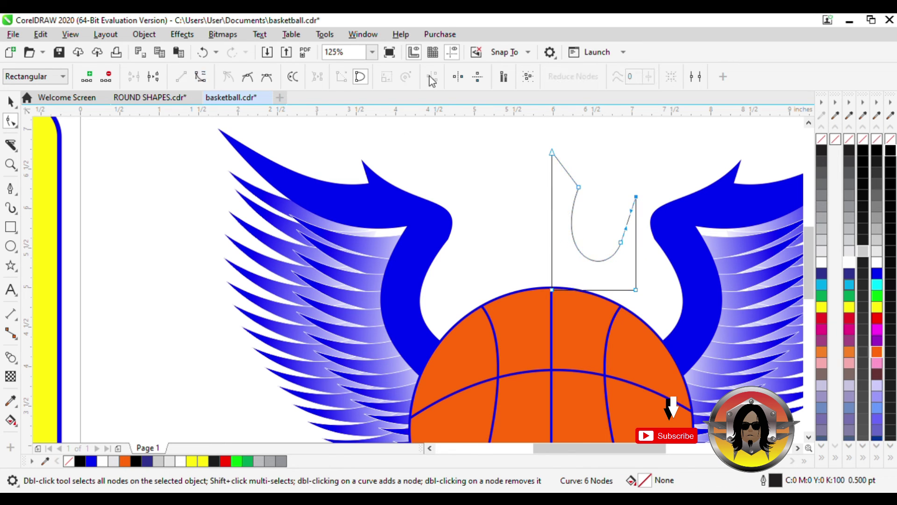
Curve the half crown's outer tip inward and its central peak outward, and raise the lower inner corner node.
{"action": "scroll", "coordinate": [633, 218], "scroll_direction": "up", "scroll_amount": 1}
{"action": "left_click_drag", "start_coordinate": [628, 220], "coordinate": [610, 220]}
{"action": "left_click_drag", "start_coordinate": [606, 268], "coordinate": [613, 257]}
{"action": "left_click_drag", "start_coordinate": [608, 225], "coordinate": [605, 196]}
{"action": "scroll", "coordinate": [530, 288], "scroll_direction": "down", "scroll_amount": 1}
{"action": "scroll", "coordinate": [496, 201], "scroll_direction": "up", "scroll_amount": 1}
{"action": "left_click_drag", "start_coordinate": [525, 206], "coordinate": [535, 204]}
{"action": "scroll", "coordinate": [551, 207], "scroll_direction": "down", "scroll_amount": 2}
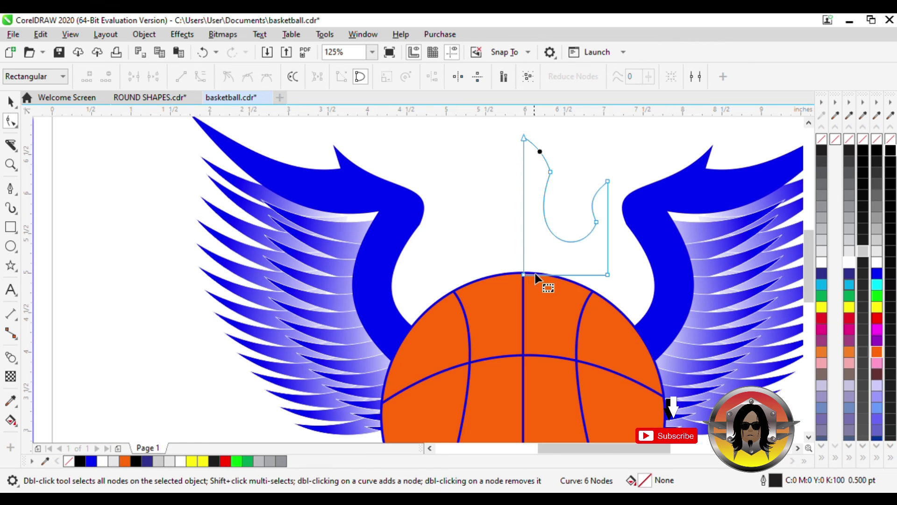
{"action": "left_click_drag", "start_coordinate": [524, 275], "coordinate": [524, 263]}
{"action": "key", "text": "space"}
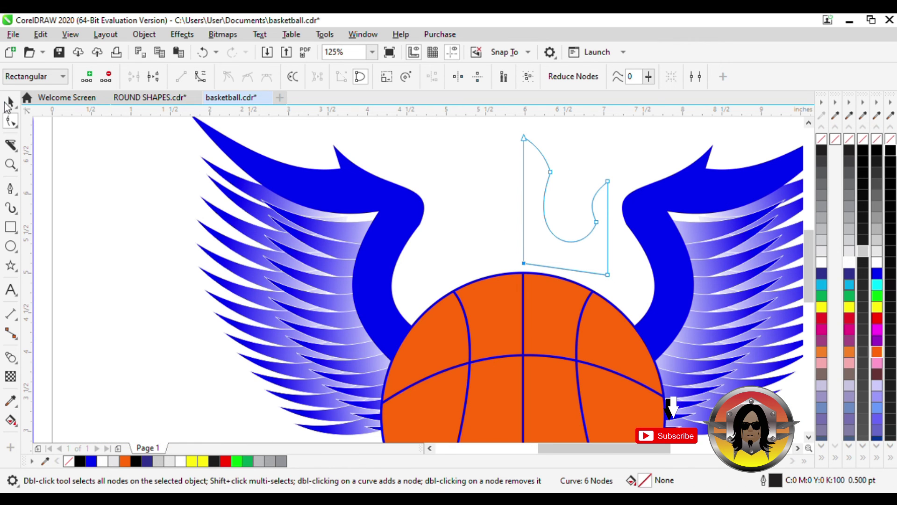
Mirror a copy of the half crown about its centre edge and weld both halves into one shape.
{"action": "left_click_drag", "start_coordinate": [611, 206], "coordinate": [514, 224]}
{"action": "right_click", "coordinate": [514, 224]}
{"action": "left_click", "coordinate": [542, 248], "text": "shift"}
{"action": "left_click", "coordinate": [388, 77]}
Delete the crown's centre bottom node and arch the bottom edge upward to follow the ball.
{"action": "left_click", "coordinate": [10, 123]}
{"action": "left_click", "coordinate": [524, 264]}
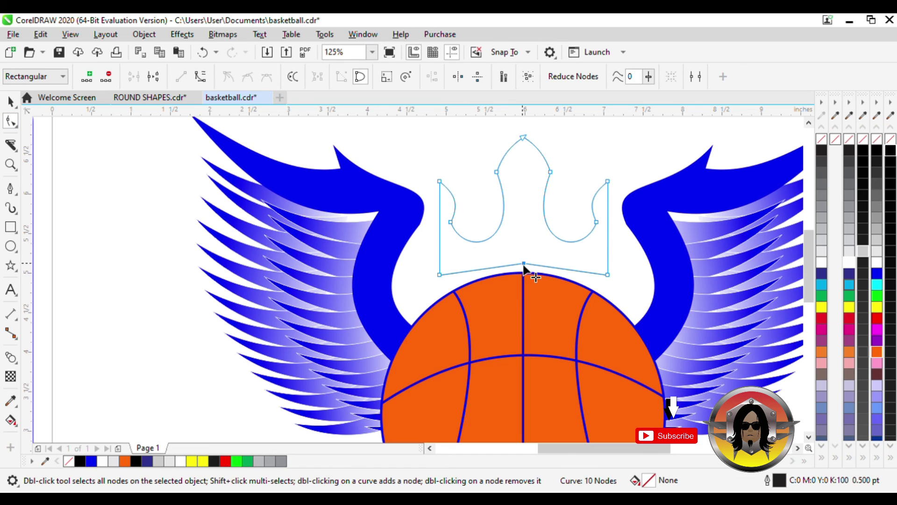
{"action": "key", "text": "Delete"}
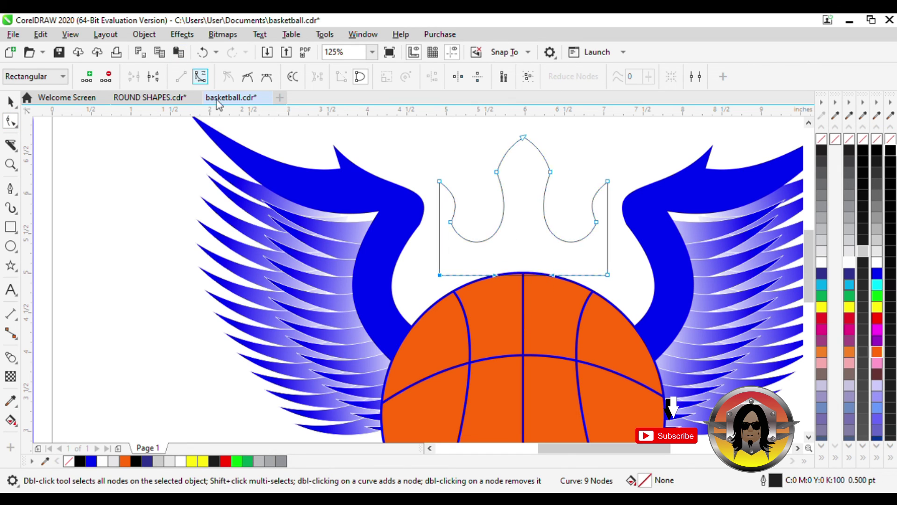
{"action": "left_click_drag", "start_coordinate": [523, 277], "coordinate": [523, 258]}
Move the crown slightly down, closer to the top of the basketball.
{"action": "left_click", "coordinate": [12, 103]}
{"action": "scroll", "coordinate": [354, 202], "scroll_direction": "down", "scroll_amount": 1}
{"action": "scroll", "coordinate": [459, 235], "scroll_direction": "up", "scroll_amount": 1}
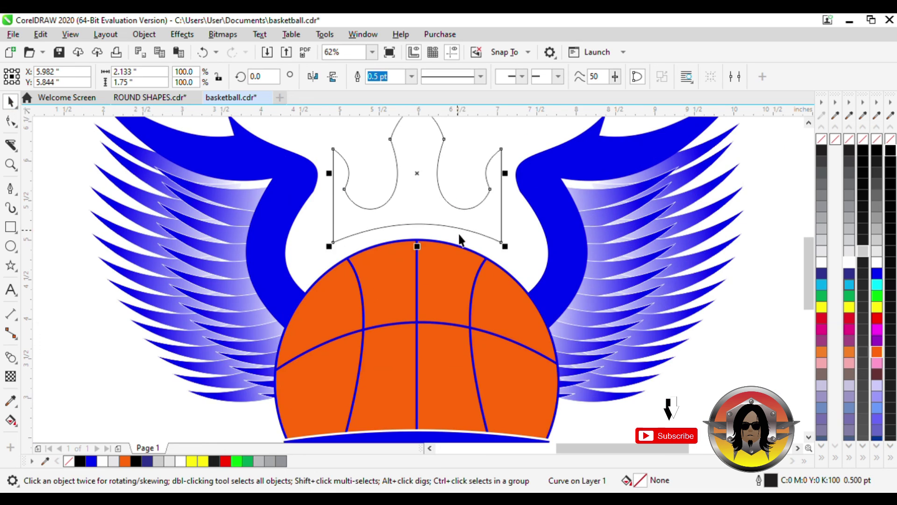
{"action": "left_click_drag", "start_coordinate": [431, 210], "coordinate": [429, 217]}
{"action": "scroll", "coordinate": [459, 246], "scroll_direction": "down", "scroll_amount": 1}
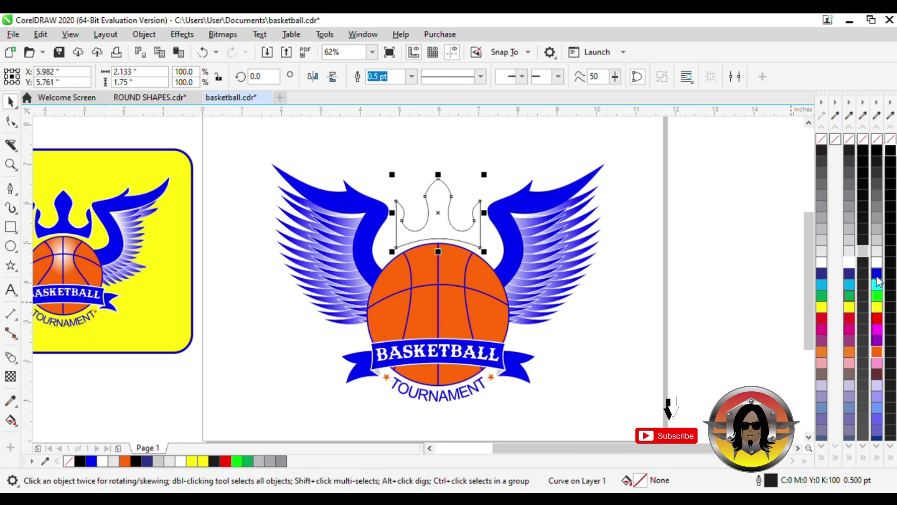
Fill the crown with blue and give it a 2 pt white outline.
{"action": "left_click", "coordinate": [872, 276]}
{"action": "scroll", "coordinate": [397, 275], "scroll_direction": "down", "scroll_amount": 1}
{"action": "scroll", "coordinate": [398, 277], "scroll_direction": "up", "scroll_amount": 2}
{"action": "right_click", "coordinate": [850, 262]}
{"action": "type", "text": "2"}
{"action": "key", "text": "Return"}
Select all parts of the logo on the page and group them.
{"action": "scroll", "coordinate": [400, 166], "scroll_direction": "down", "scroll_amount": 2}
{"action": "left_click_drag", "start_coordinate": [288, 158], "coordinate": [482, 299]}
{"action": "key", "text": "ctrl+g"}
Draw a background rectangle about 11.03" by 7.23" behind the logo, filled yellow (#FFFF00) with no outline.
{"action": "key", "text": "F6"}
{"action": "mouse_move", "coordinate": [279, 149]}
{"action": "left_mouse_down"}
{"action": "mouse_move", "coordinate": [501, 300]}
{"action": "mouse_move", "coordinate": [496, 291]}
{"action": "left_mouse_up"}
{"action": "left_click", "coordinate": [11, 102]}
{"action": "left_click", "coordinate": [877, 307]}
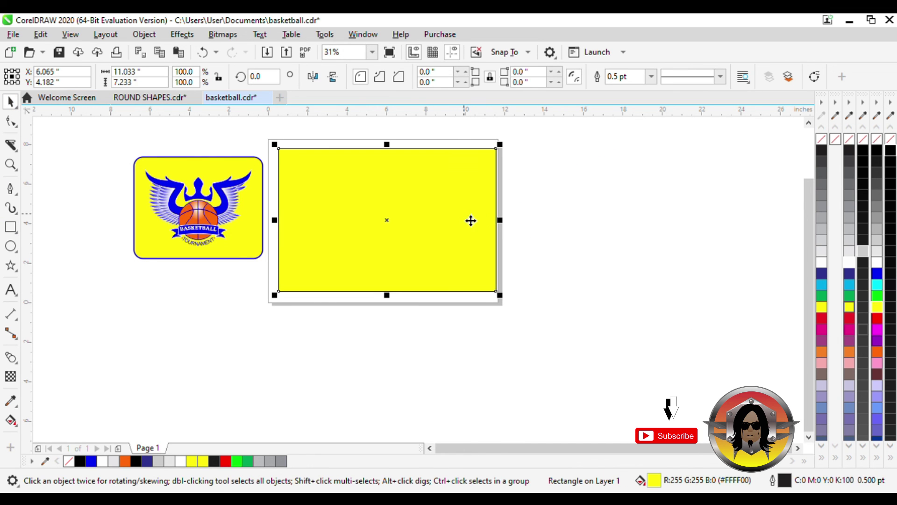
{"action": "key", "text": "shift+Page_Down"}
{"action": "right_click", "coordinate": [822, 139]}
Ungroup the logo's objects on the yellow background.
{"action": "scroll", "coordinate": [392, 224], "scroll_direction": "up", "scroll_amount": 1}
{"action": "scroll", "coordinate": [392, 224], "scroll_direction": "down", "scroll_amount": 1}
{"action": "left_click", "coordinate": [577, 226]}
{"action": "left_click", "coordinate": [389, 224]}
{"action": "scroll", "coordinate": [389, 224], "scroll_direction": "up", "scroll_amount": 2}
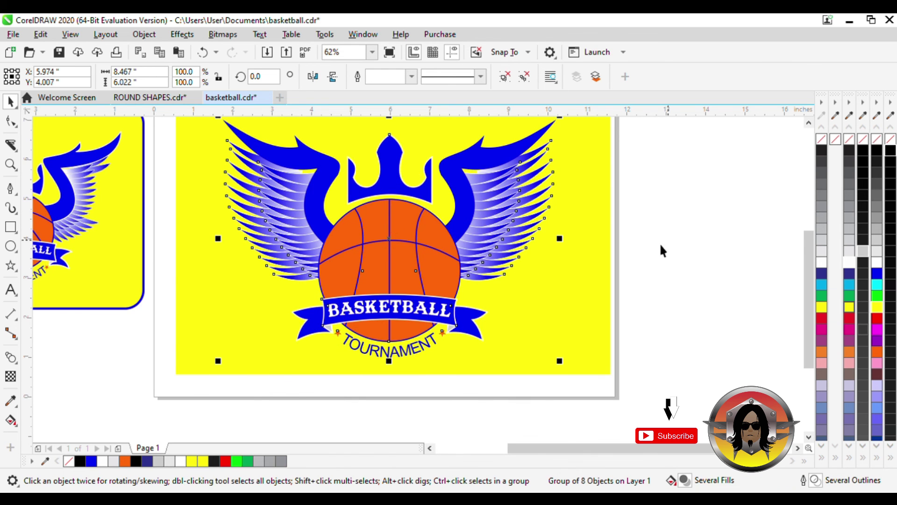
{"action": "scroll", "coordinate": [420, 225], "scroll_direction": "down", "scroll_amount": 2}
{"action": "scroll", "coordinate": [416, 227], "scroll_direction": "up", "scroll_amount": 2}
{"action": "key", "text": "ctrl+u"}
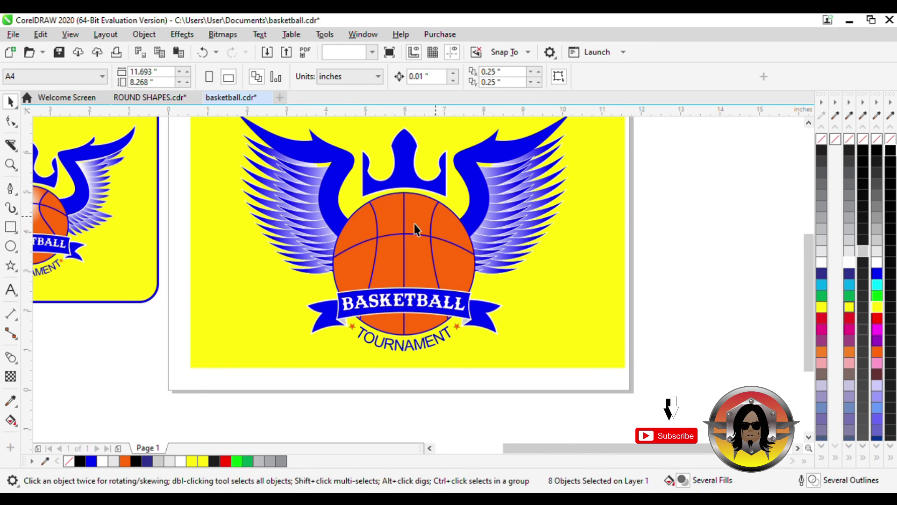
Apply a radial fountain fill to the basketball, from a white highlight near its top to orange edges.
{"action": "left_click", "coordinate": [416, 229]}
{"action": "key", "text": "g"}
{"action": "left_click_drag", "start_coordinate": [404, 243], "coordinate": [403, 206]}
{"action": "left_click", "coordinate": [235, 76]}
{"action": "left_click_drag", "start_coordinate": [399, 258], "coordinate": [402, 209]}
{"action": "key", "text": "space"}
{"action": "scroll", "coordinate": [474, 288], "scroll_direction": "down", "scroll_amount": 2}
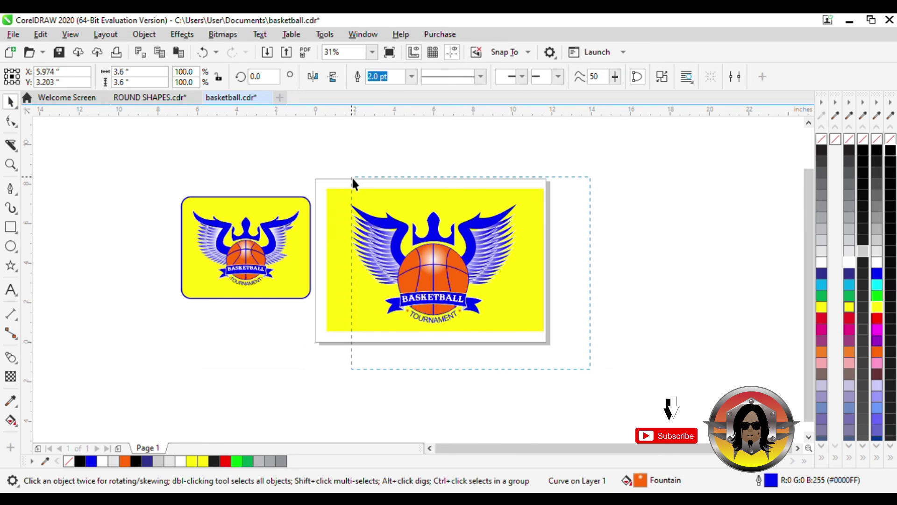
{"action": "left_click_drag", "start_coordinate": [353, 179], "coordinate": [353, 179]}
{"action": "key", "text": "Escape"}
{"action": "scroll", "coordinate": [436, 233], "scroll_direction": "up", "scroll_amount": 2}
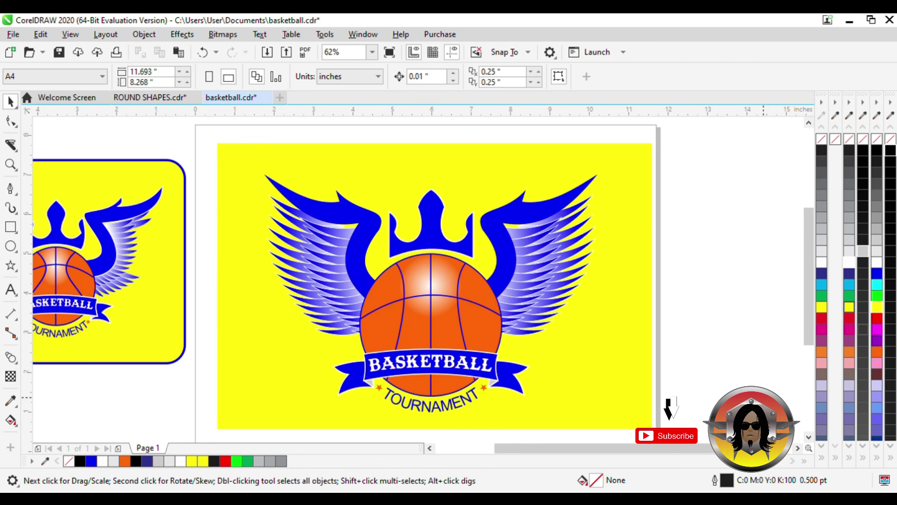
{"action": "left_click", "coordinate": [809, 437]}
{"action": "left_click", "coordinate": [808, 123]}
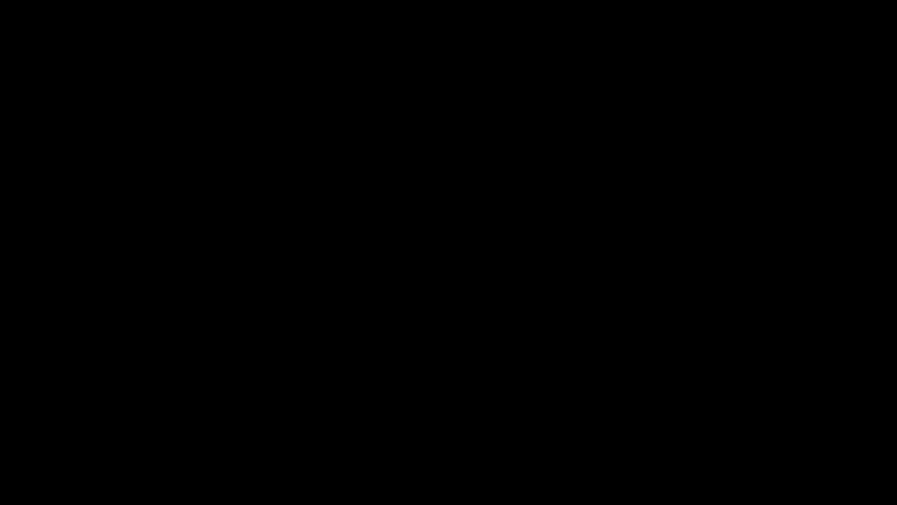